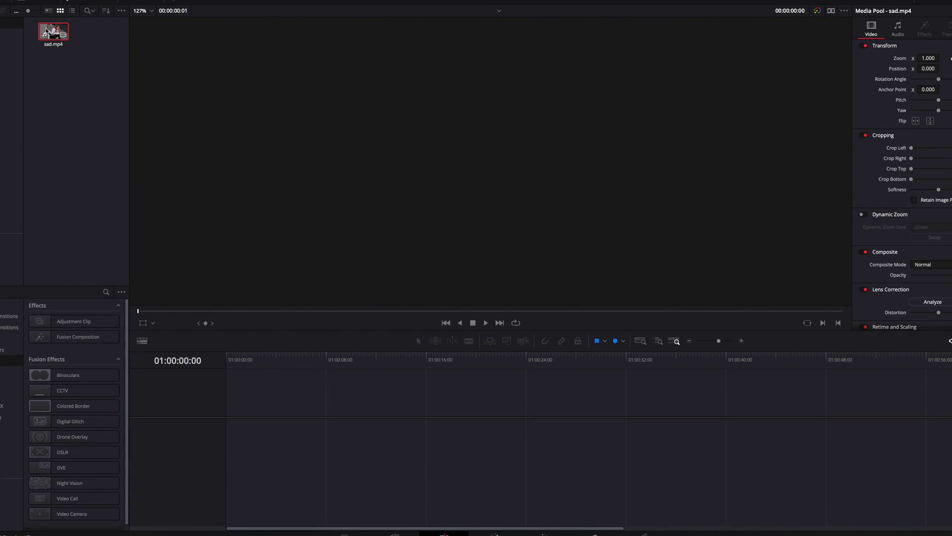
Step: Place sad.mp4 on a new Timeline 1 and view its MediaIn1 to MediaOut1 graph in Fusion
{"action": "left_click_drag", "start_coordinate": [46, 31], "coordinate": [220, 444]}
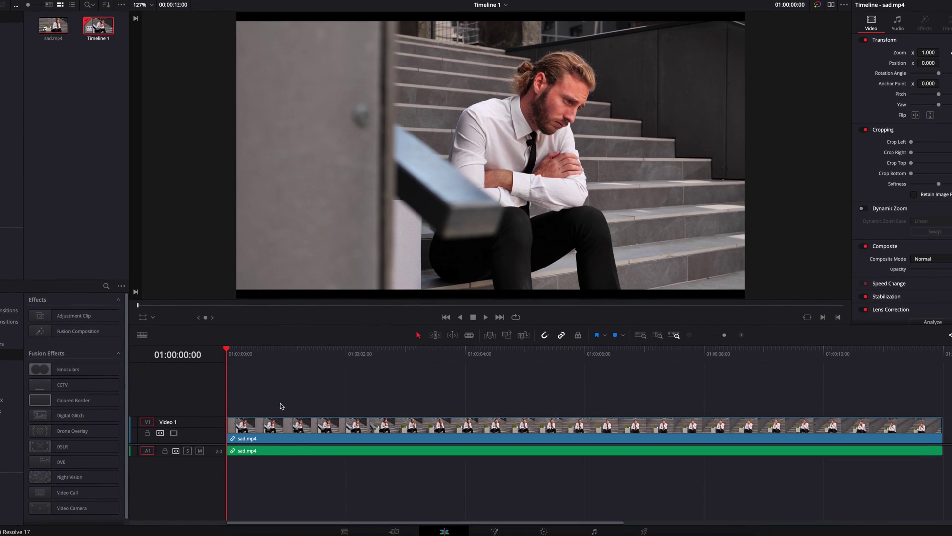
{"action": "left_click", "coordinate": [492, 535]}
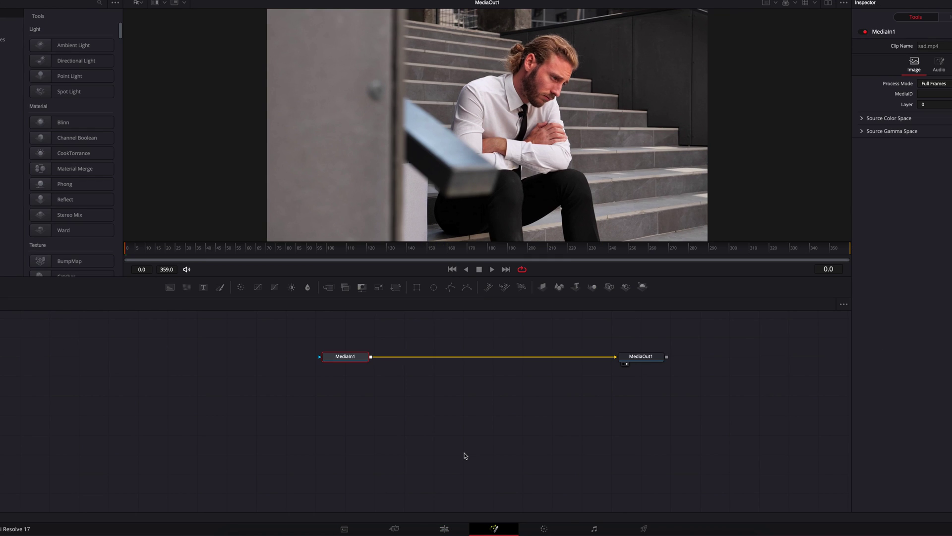
Step: Compare the Edit and Fusion pages, then check Master Settings showing 1920 x 1080 HD at 29.97 fps
{"action": "left_click", "coordinate": [445, 528]}
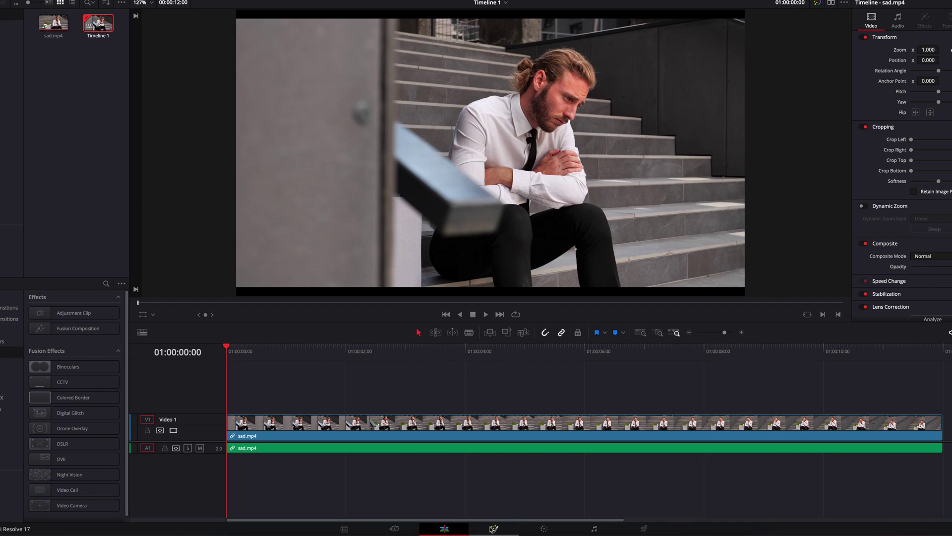
{"action": "left_click", "coordinate": [492, 528]}
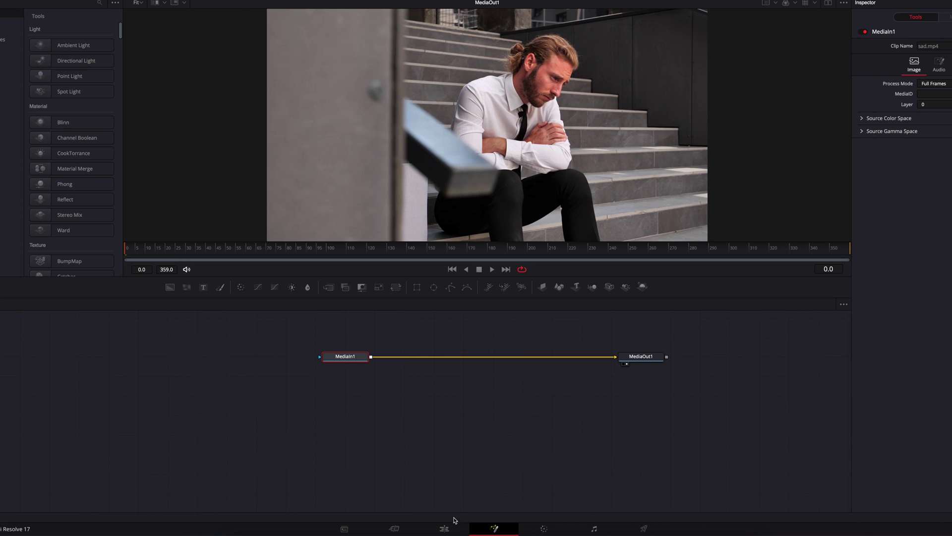
{"action": "left_click", "coordinate": [445, 529]}
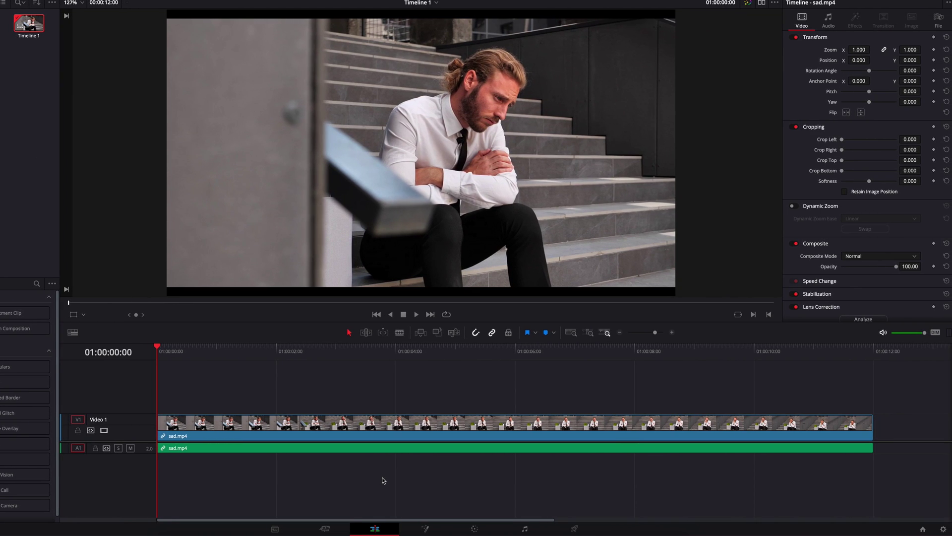
{"action": "left_click", "coordinate": [943, 528]}
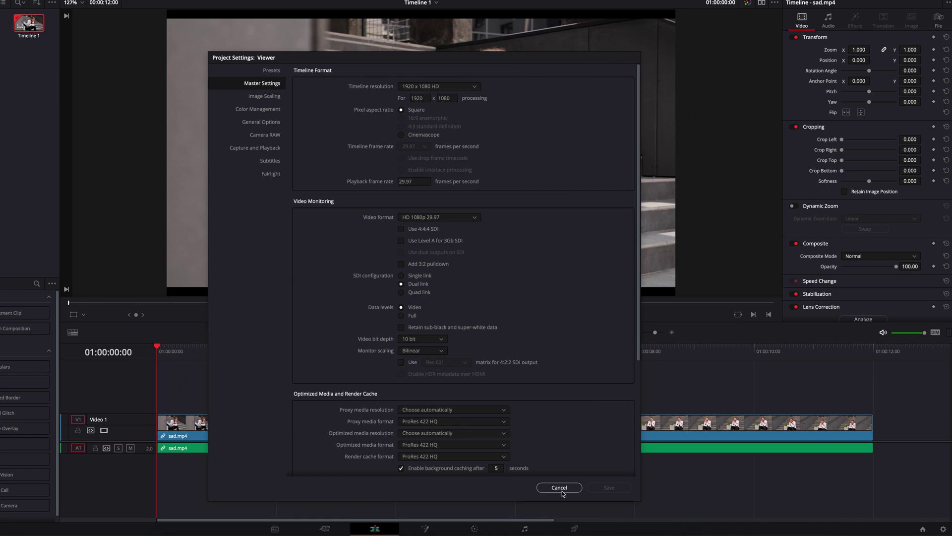
Step: Cancel Project Settings, confirm from sad.mp4's info card that it is 2048x1080, and return to Fusion
{"action": "left_click", "coordinate": [559, 487]}
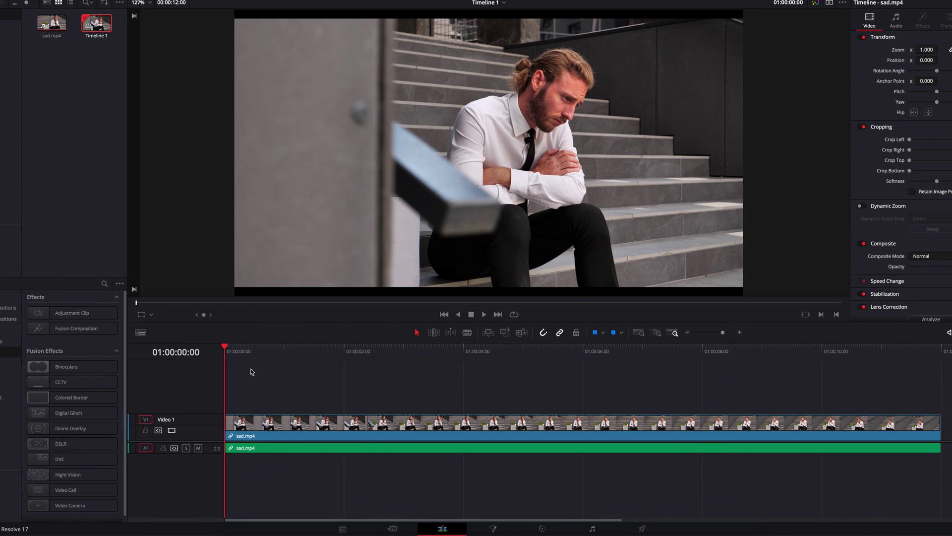
{"action": "mouse_move", "coordinate": [37, 28]}
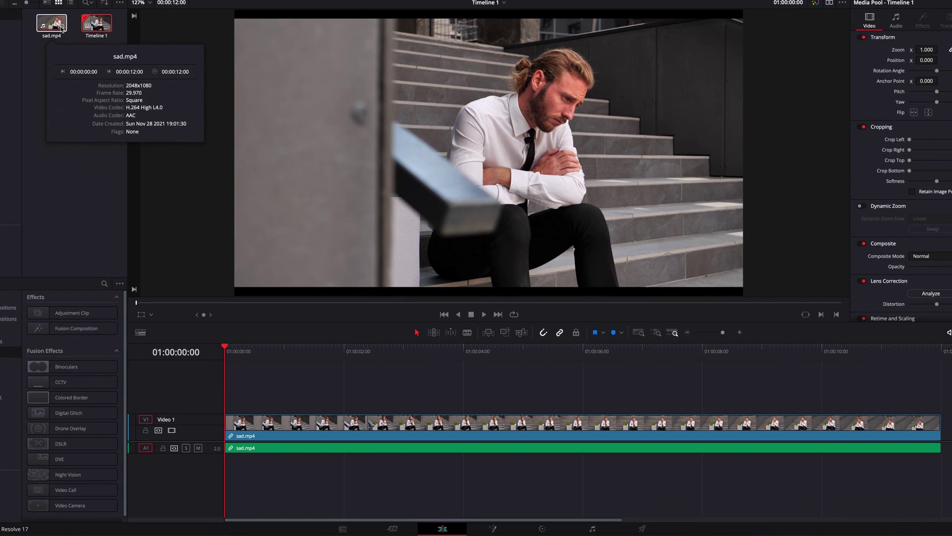
{"action": "left_click", "coordinate": [514, 491]}
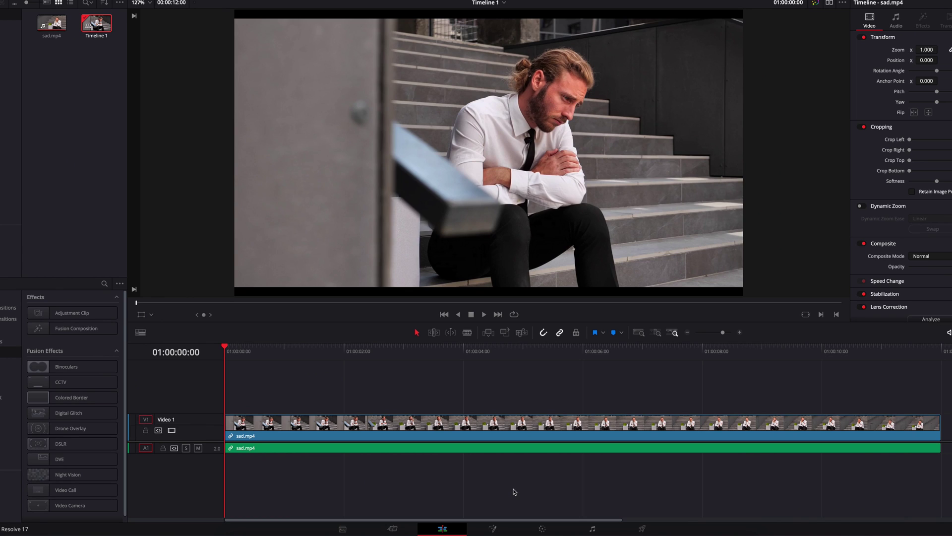
{"action": "left_click", "coordinate": [493, 528]}
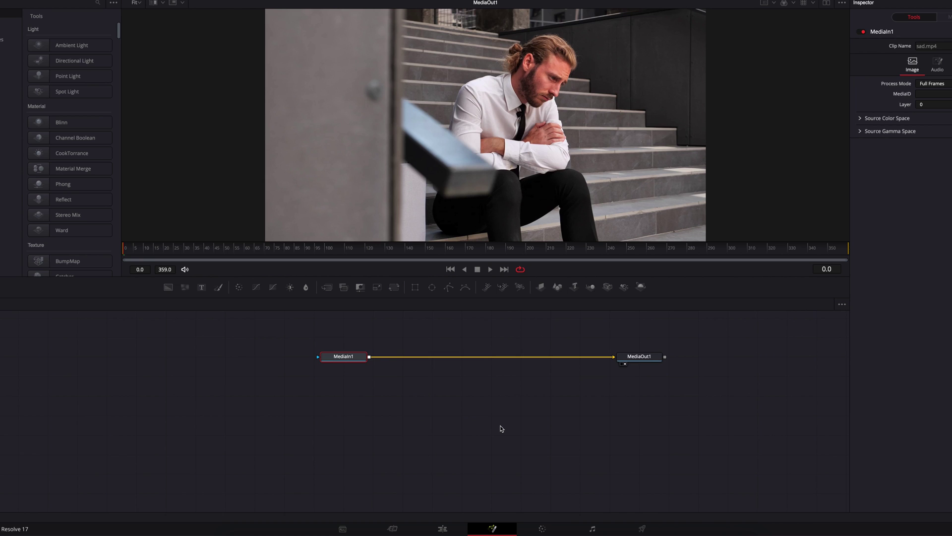
Step: Zoom the Fusion viewer out to inspect the full 2048x1080 frame, refit it, and return to Edit
{"action": "scroll", "coordinate": [641, 151], "scroll_direction": "down", "scroll_amount": 2}
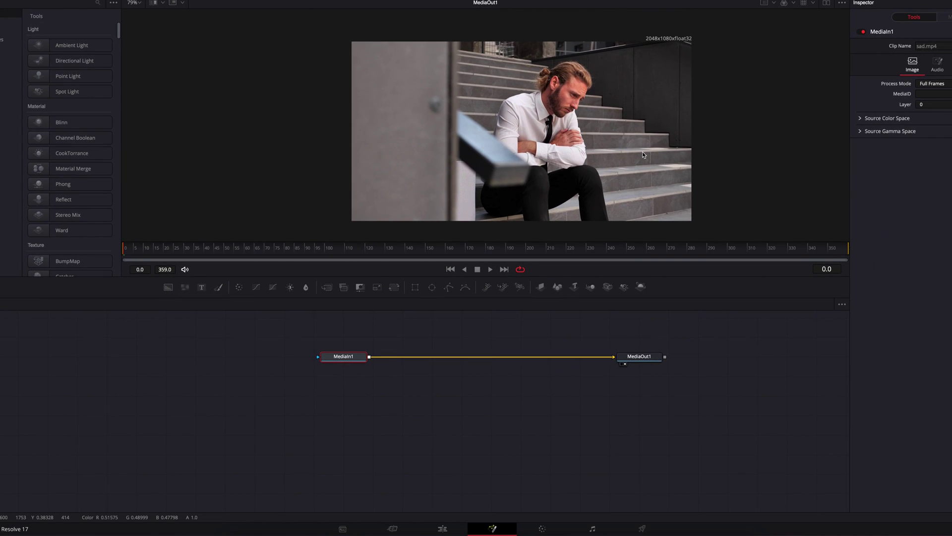
{"action": "key", "text": "ctrl+f"}
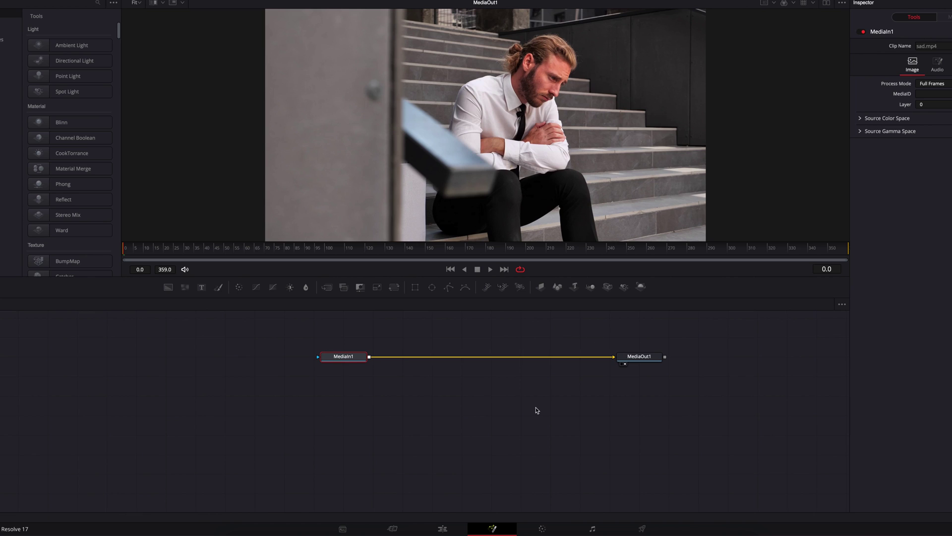
{"action": "left_click", "coordinate": [442, 528]}
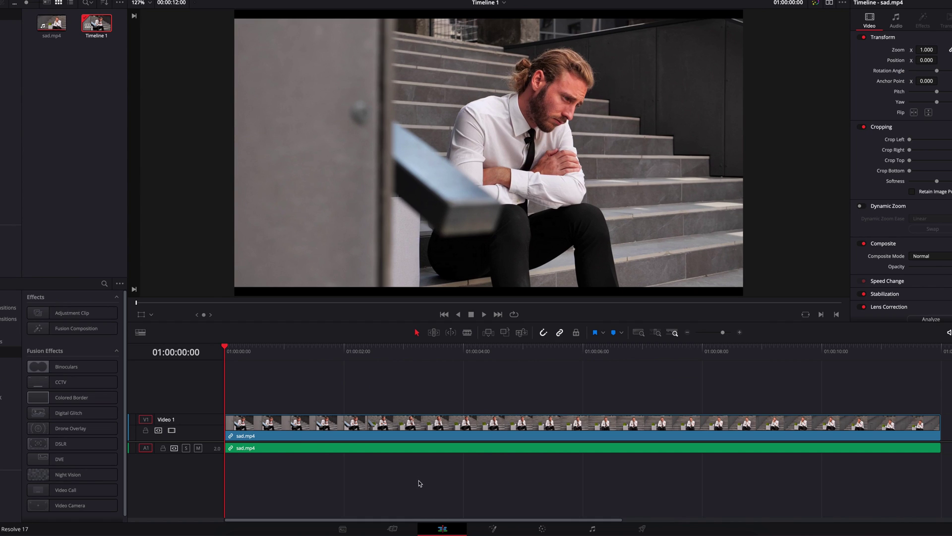
Step: Set the V1 sad.mp4 clip's Transform Zoom to 2.010 and check that Fusion still shows it unzoomed
{"action": "left_click", "coordinate": [407, 425]}
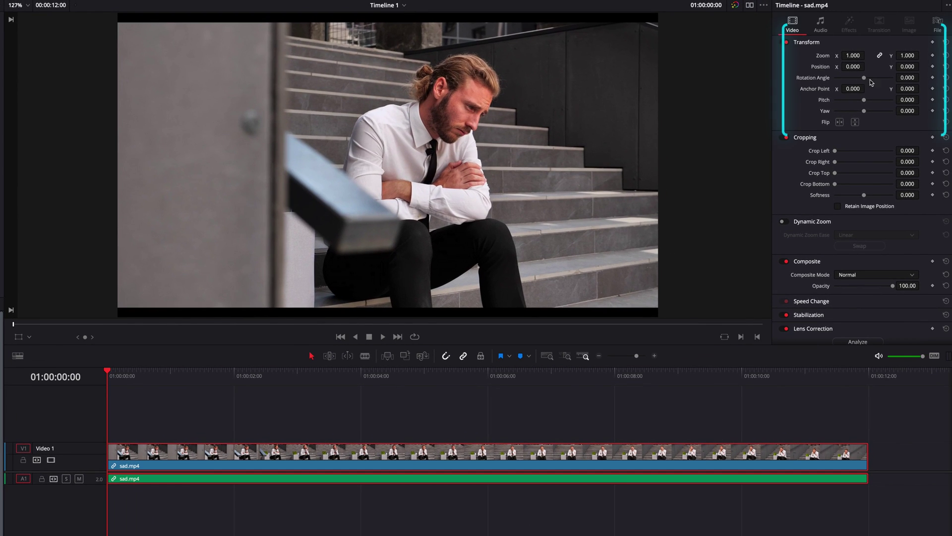
{"action": "left_click_drag", "start_coordinate": [851, 55], "coordinate": [893, 55]}
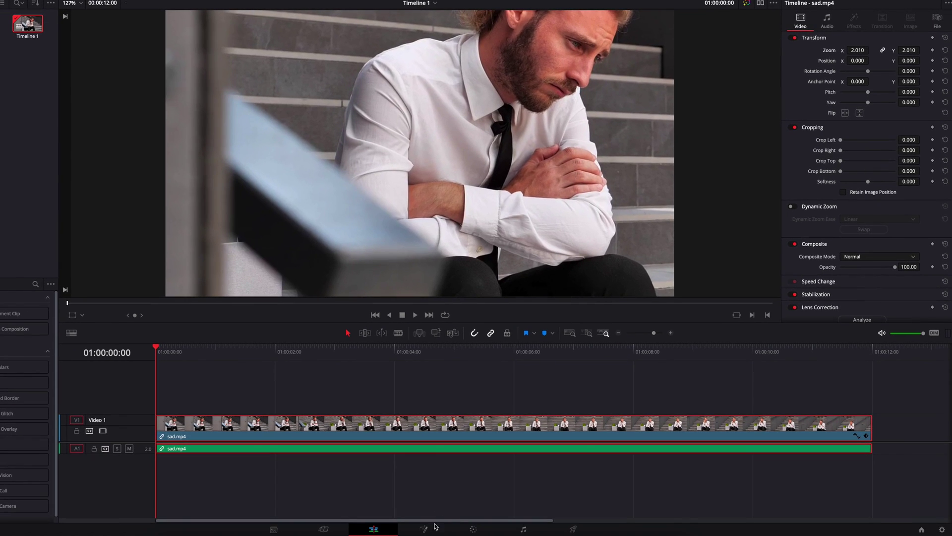
{"action": "left_click", "coordinate": [435, 526]}
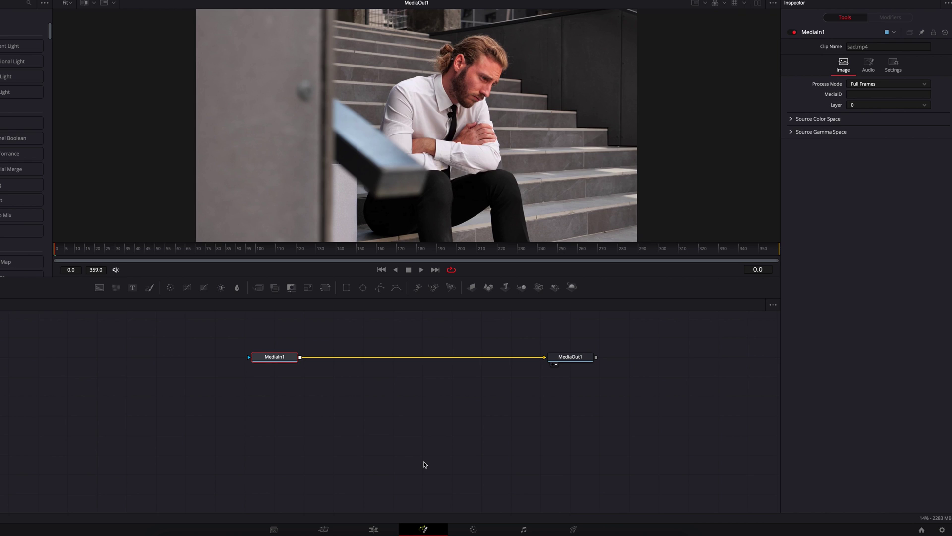
Step: On the Edit page, reset sad.mp4's Transform so its Zoom returns to 1.000
{"action": "left_click", "coordinate": [374, 529]}
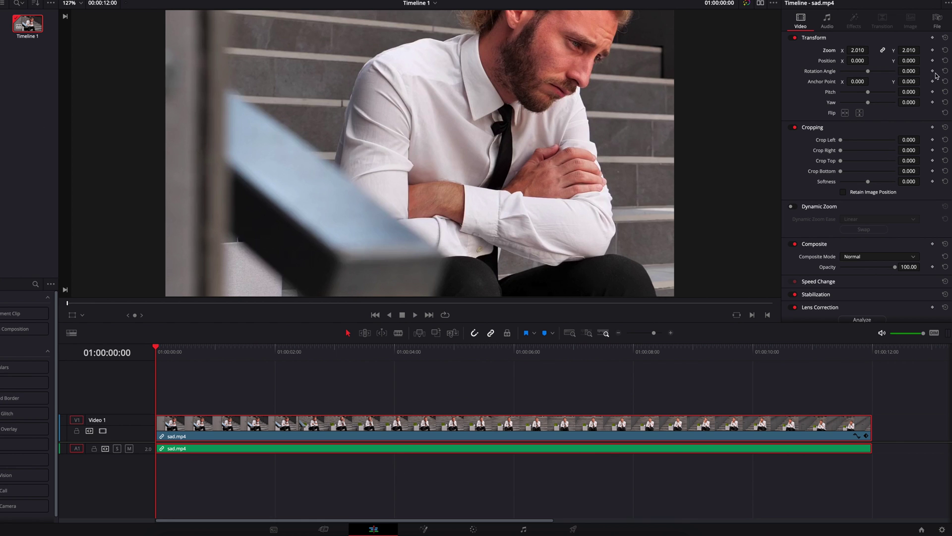
{"action": "left_click", "coordinate": [945, 38]}
{"action": "left_click", "coordinate": [366, 396]}
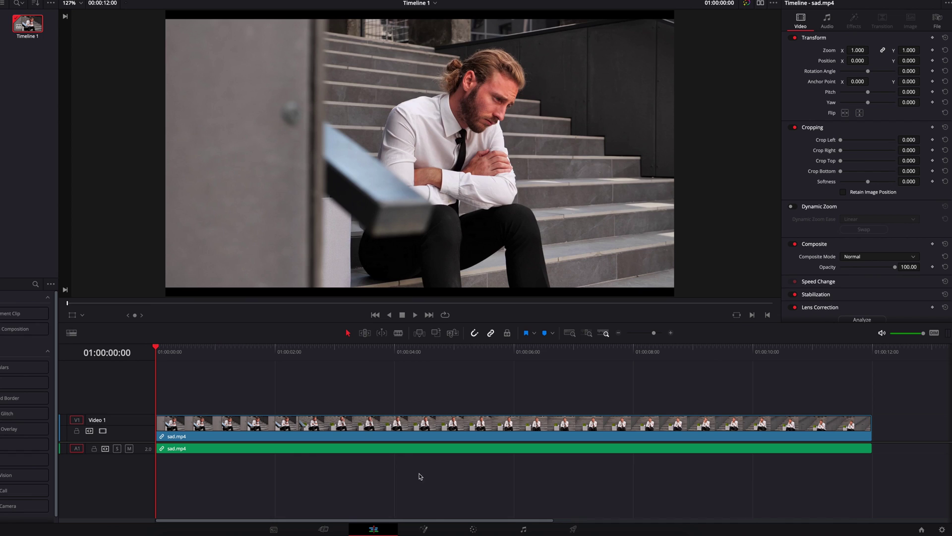
Step: In Fusion, insert a Transform1 node between MediaIn1 and MediaOut1 with Size 1.95, then compare in Edit
{"action": "left_click", "coordinate": [424, 528]}
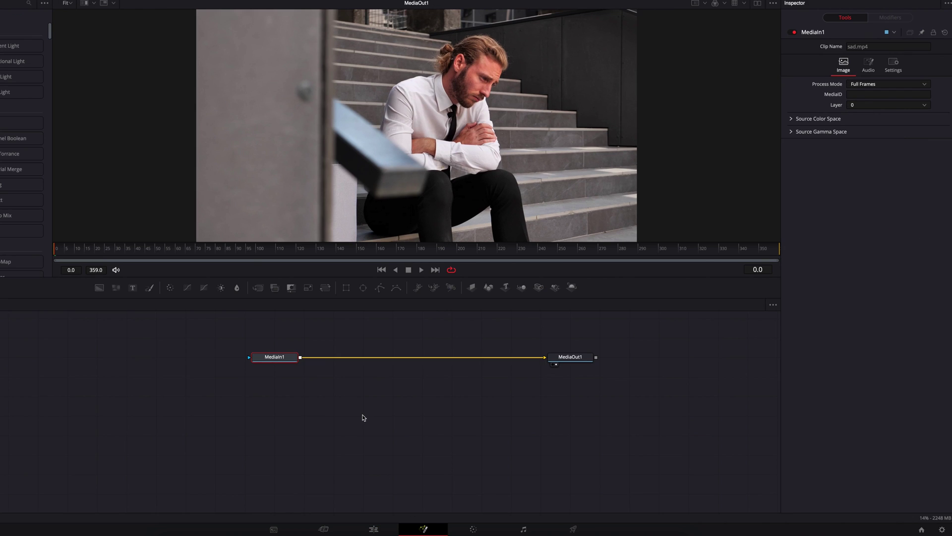
{"action": "left_click_drag", "start_coordinate": [327, 291], "coordinate": [422, 358]}
{"action": "left_click_drag", "start_coordinate": [876, 108], "coordinate": [883, 124]}
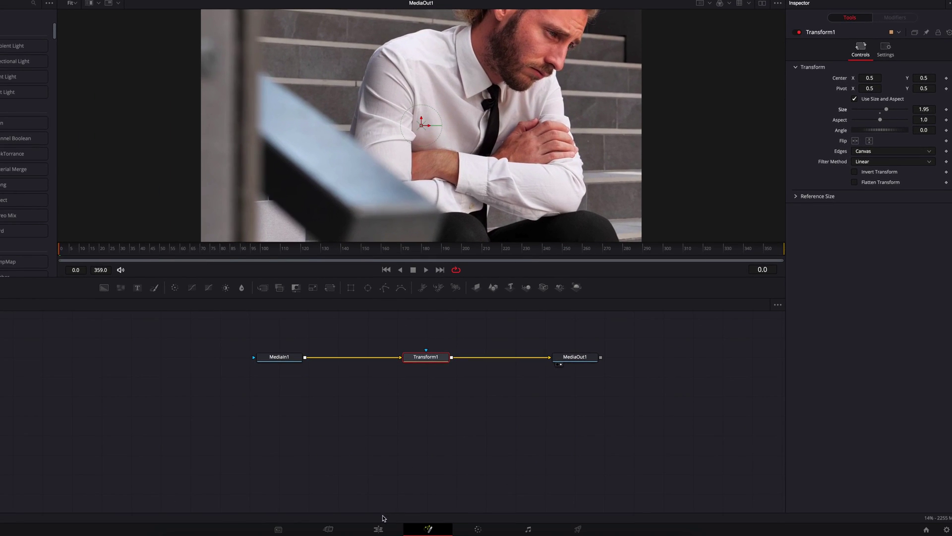
{"action": "left_click", "coordinate": [378, 529]}
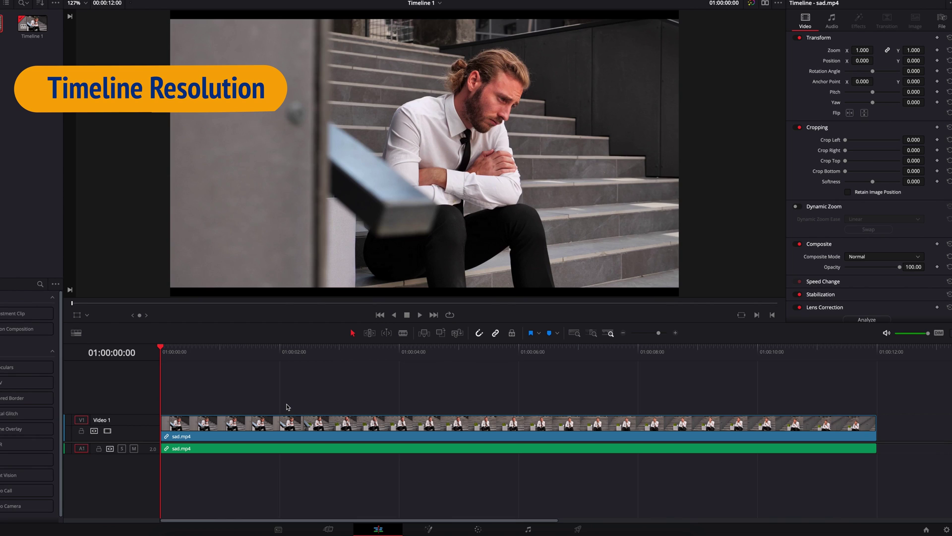
Step: Save a 2048 x 1080 timeline processing resolution in Master Settings and view the clip in Fusion
{"action": "left_click", "coordinate": [940, 530]}
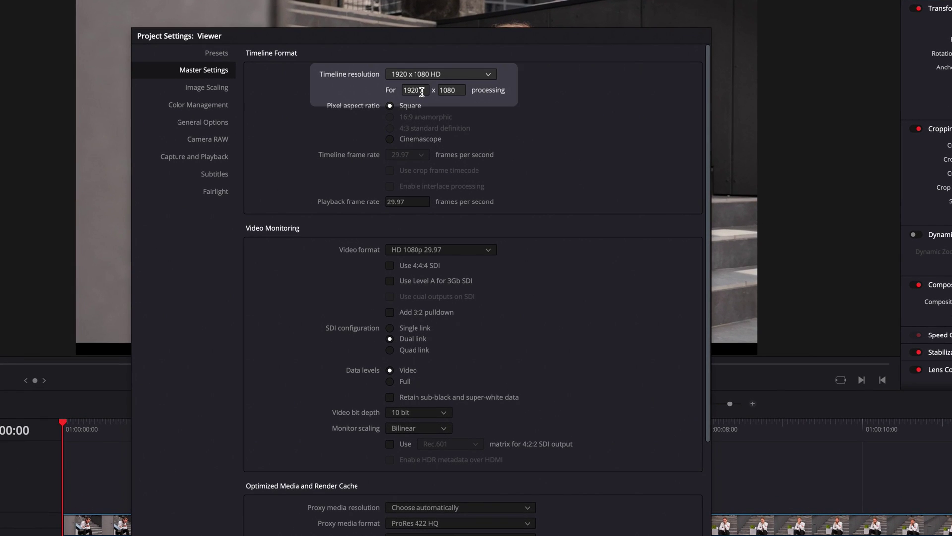
{"action": "double_click", "coordinate": [422, 91]}
{"action": "type", "text": "2048"}
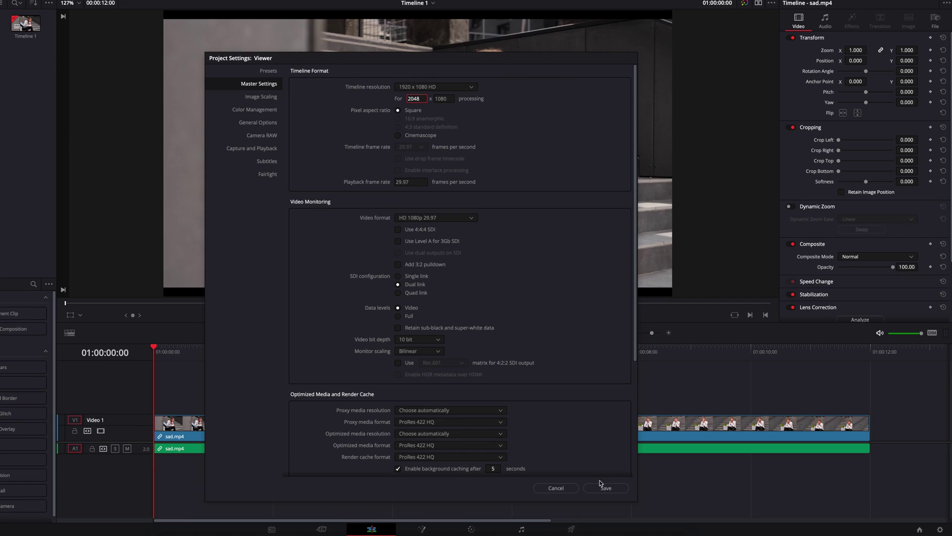
{"action": "left_click", "coordinate": [604, 487]}
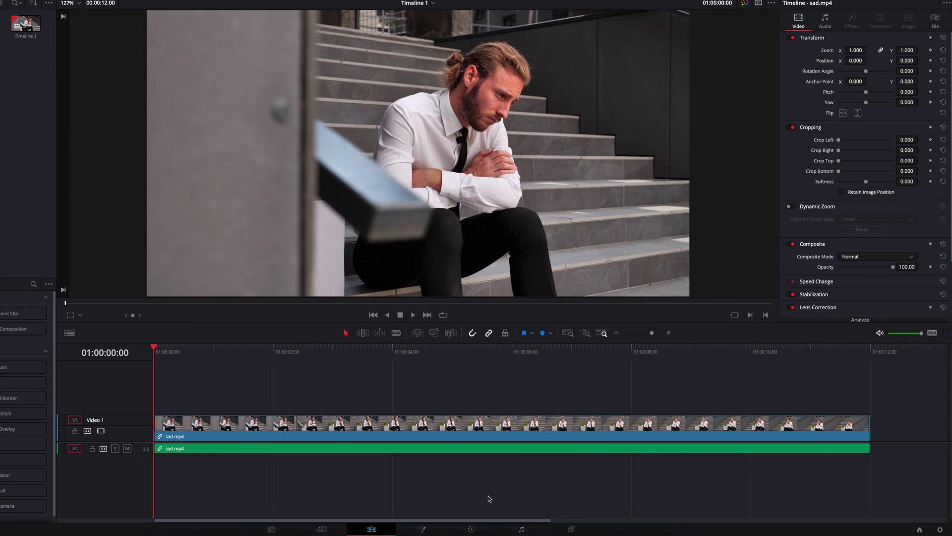
{"action": "left_click", "coordinate": [422, 530]}
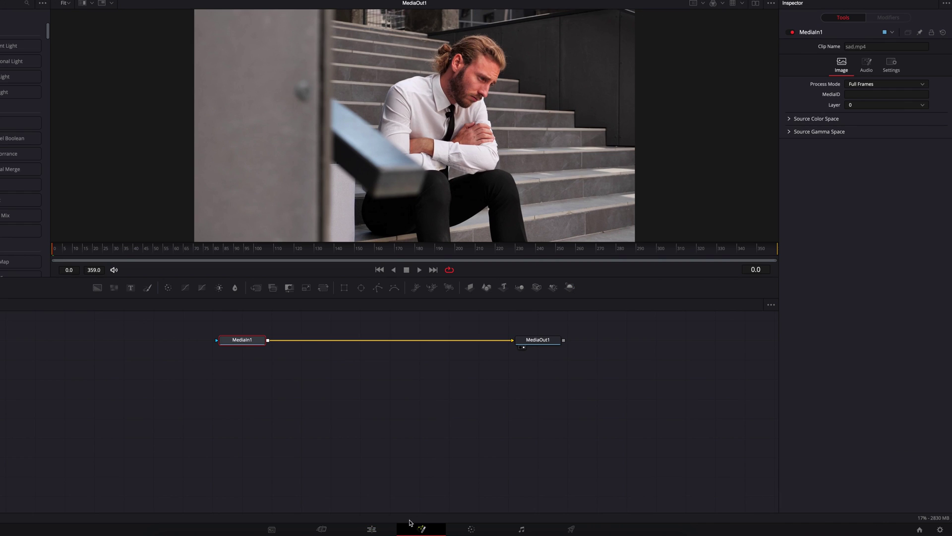
Step: Back on the Edit page, restore the timeline resolution to 1920 x 1080 HD and save it
{"action": "left_click", "coordinate": [372, 530]}
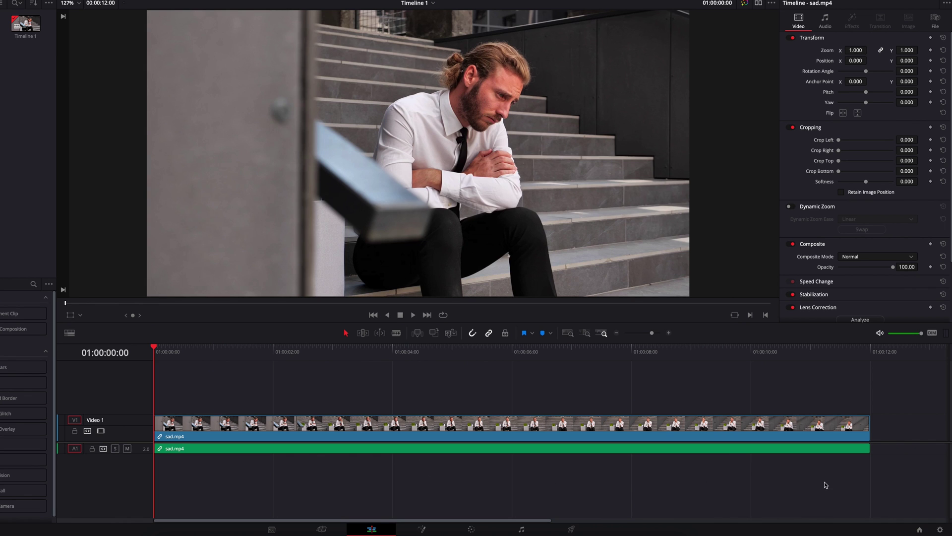
{"action": "left_click", "coordinate": [940, 530]}
{"action": "left_click", "coordinate": [471, 87]}
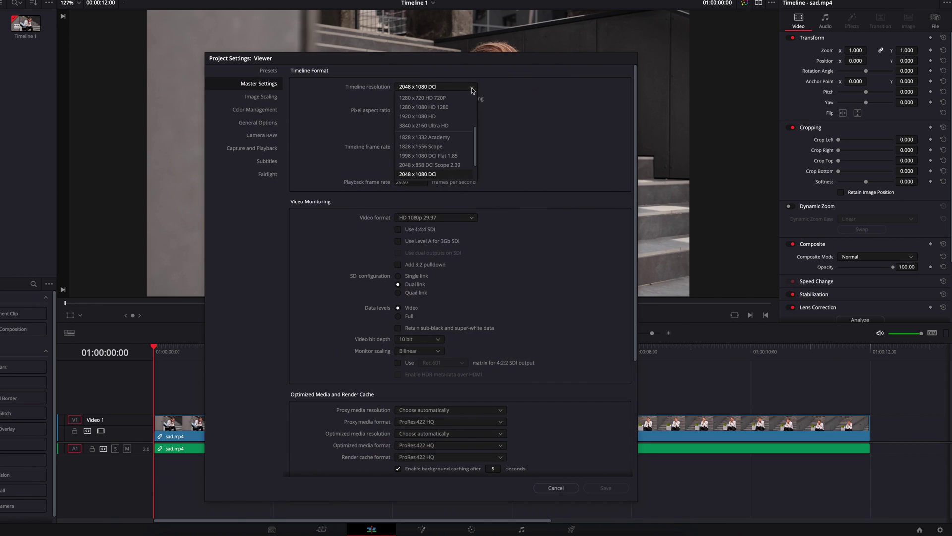
{"action": "left_click", "coordinate": [440, 116]}
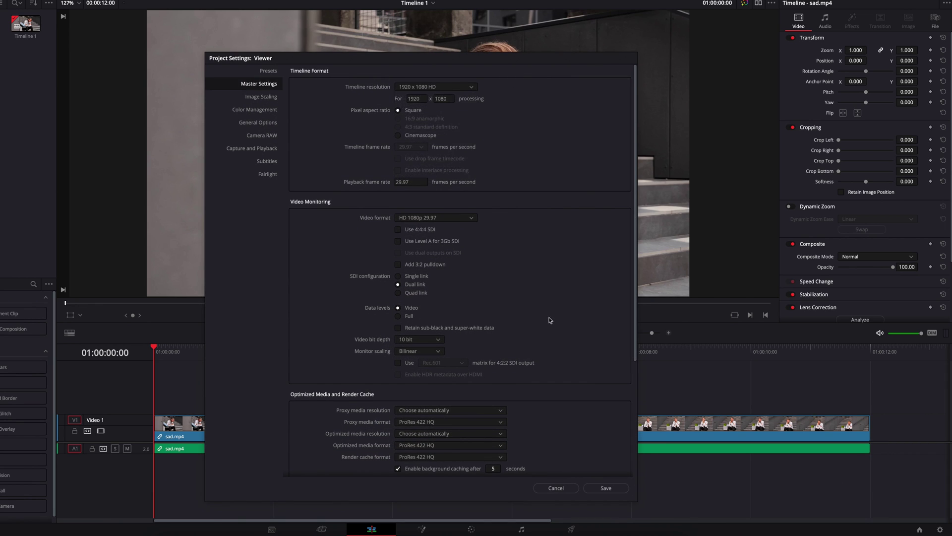
{"action": "left_click", "coordinate": [606, 488]}
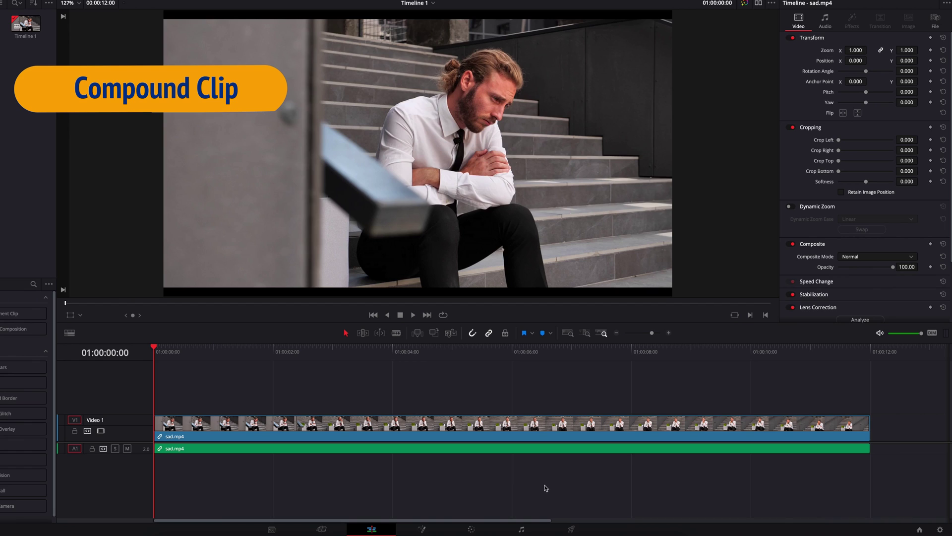
{"action": "left_click", "coordinate": [453, 431]}
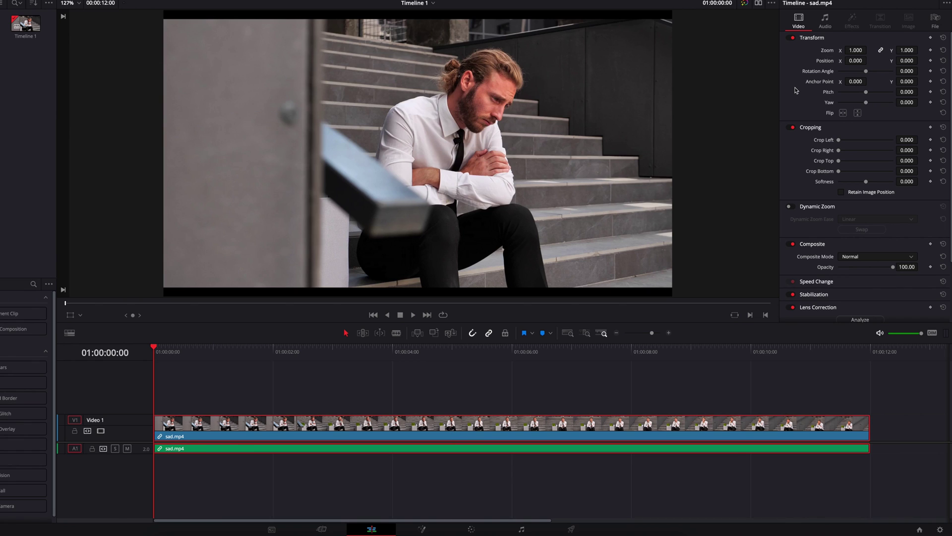
{"action": "left_click_drag", "start_coordinate": [854, 50], "coordinate": [891, 49]}
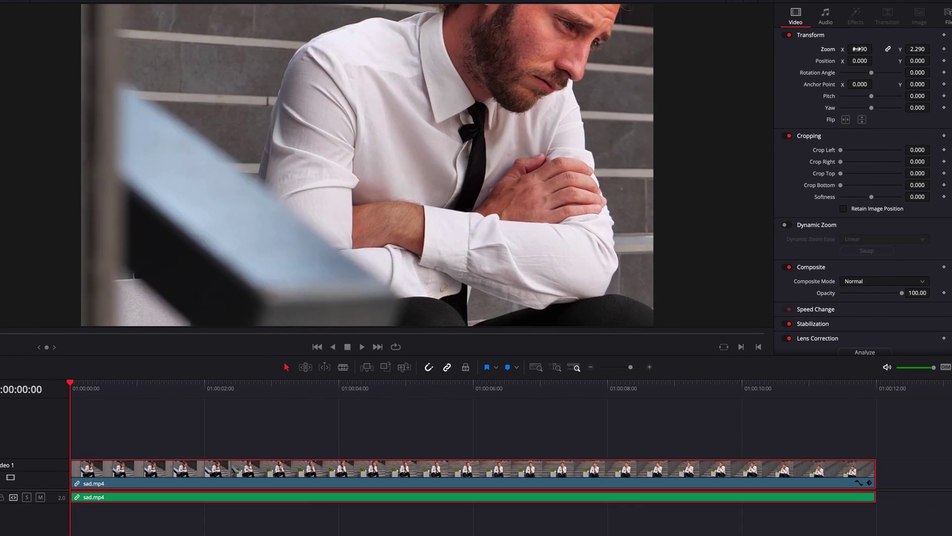
{"action": "right_click", "coordinate": [161, 475]}
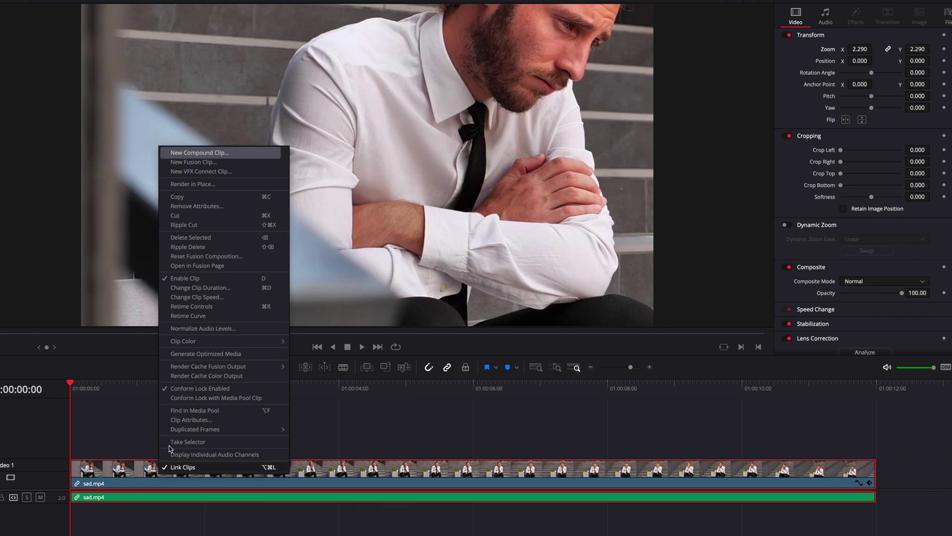
{"action": "left_click", "coordinate": [241, 153]}
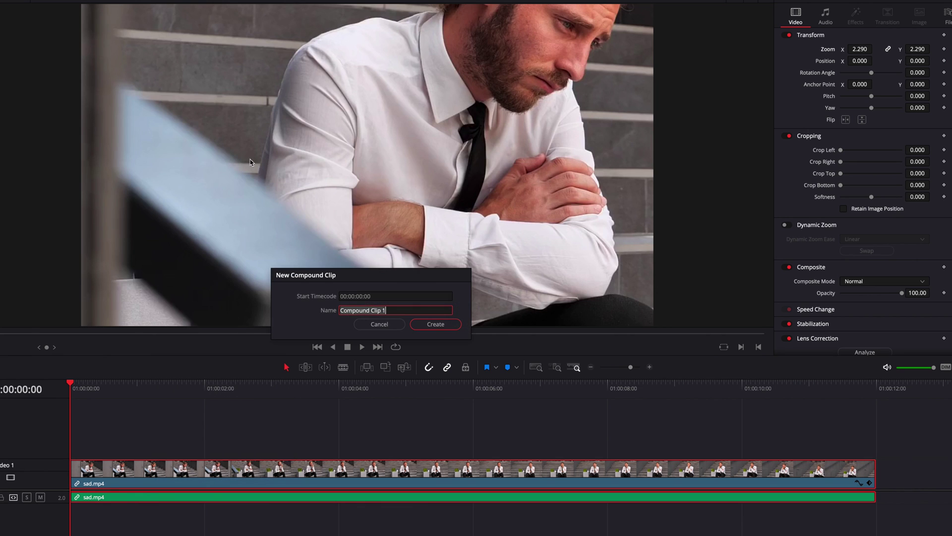
{"action": "left_click", "coordinate": [456, 323]}
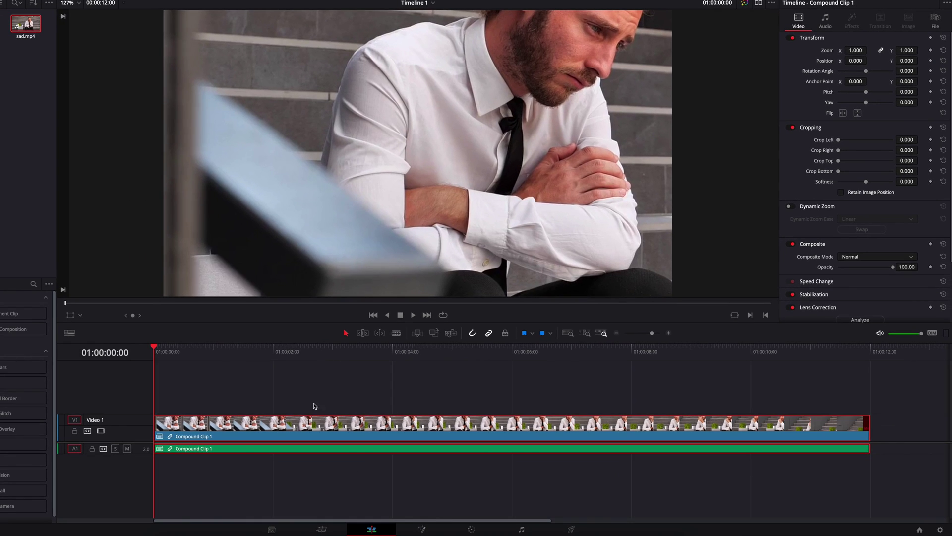
{"action": "left_click", "coordinate": [422, 528]}
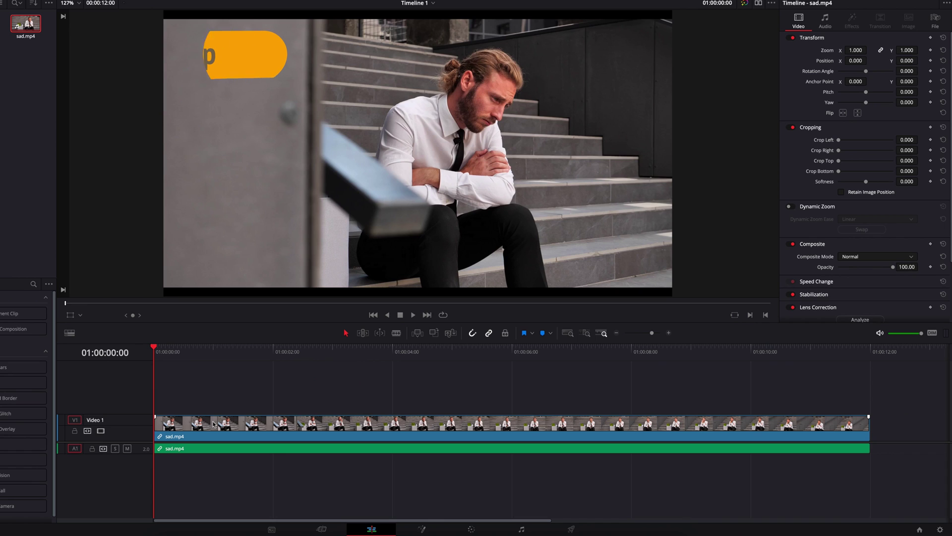
Step: Convert the sad.mp4 clip on V1 into Fusion Clip 1 with New Fusion Clip and view it in Fusion
{"action": "left_click", "coordinate": [212, 425]}
{"action": "right_click", "coordinate": [212, 425]}
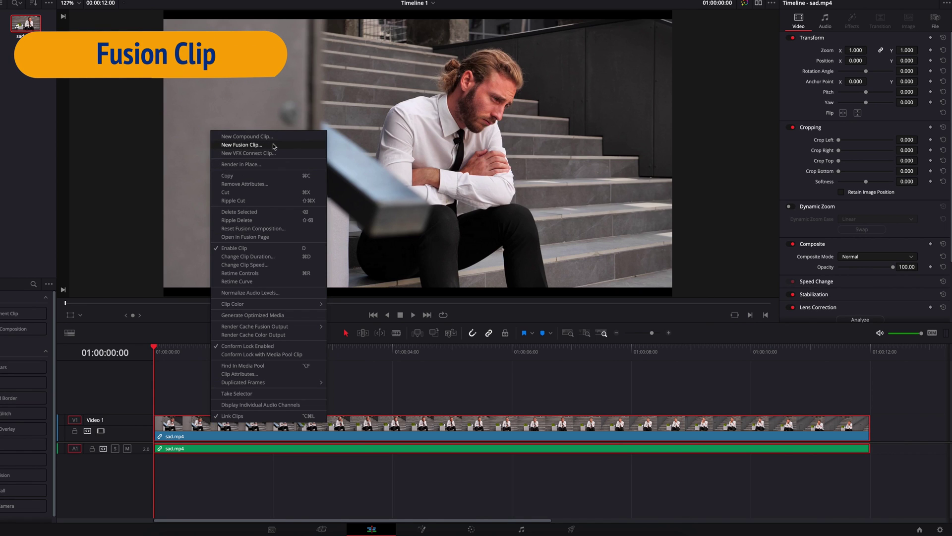
{"action": "left_click", "coordinate": [238, 144]}
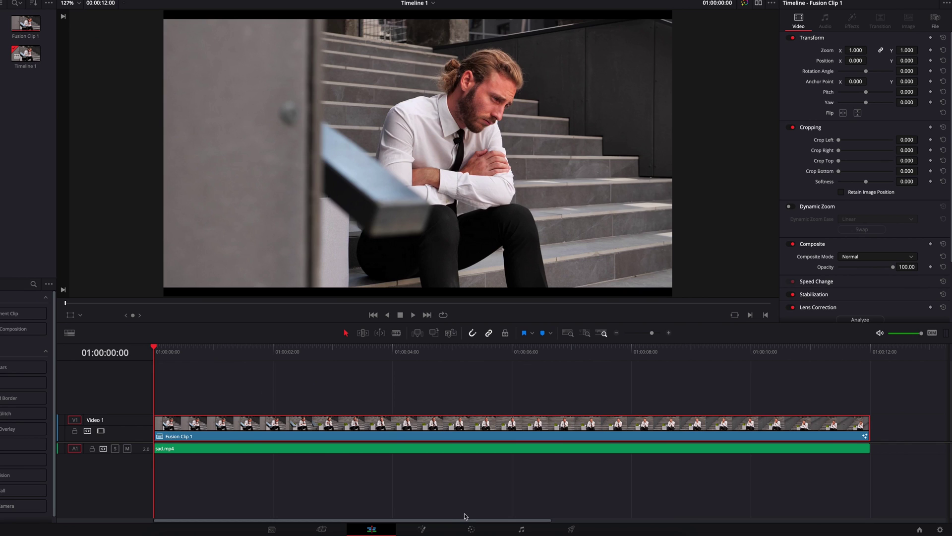
{"action": "left_click", "coordinate": [424, 530]}
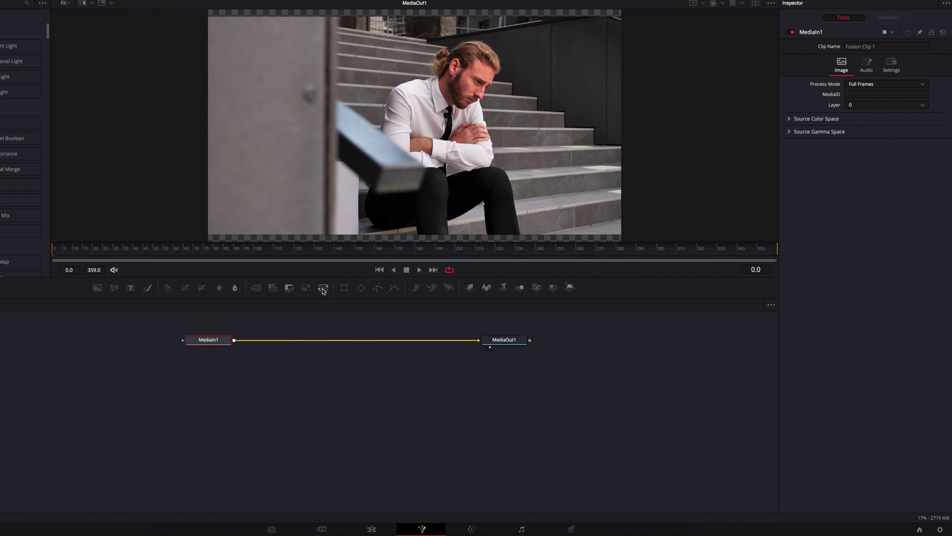
Step: Insert a Transform1 node at Size 1.76 between MediaIn1 and MediaOut1, then return to Edit
{"action": "left_click_drag", "start_coordinate": [323, 288], "coordinate": [348, 343]}
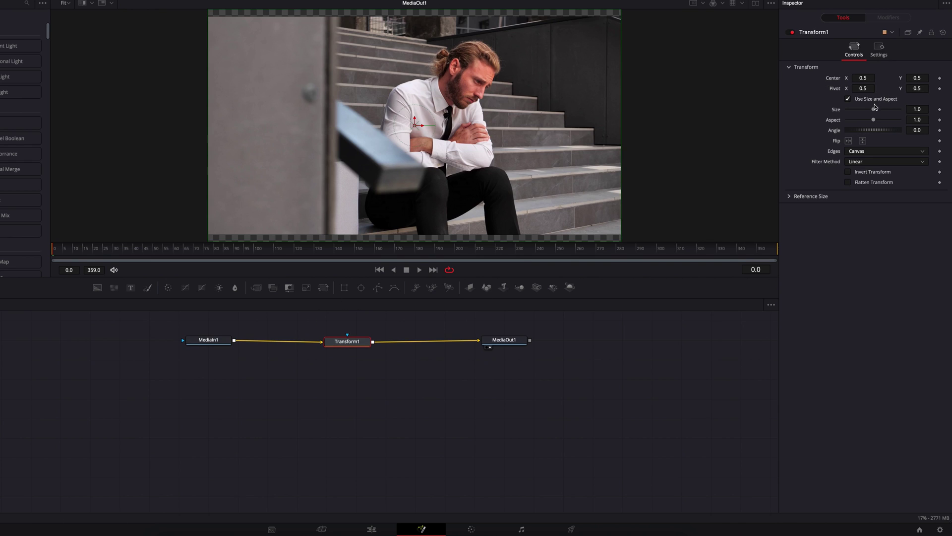
{"action": "left_click_drag", "start_coordinate": [873, 110], "coordinate": [879, 110]}
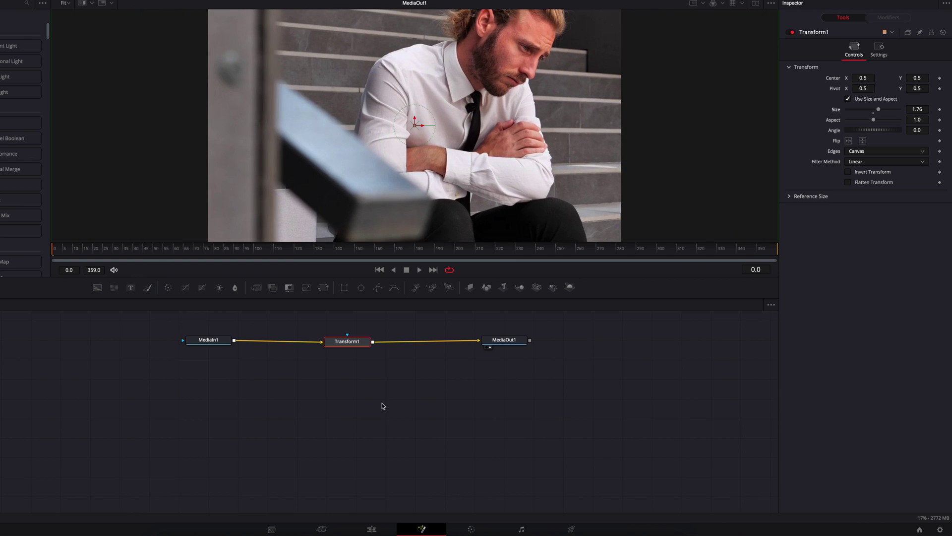
{"action": "left_click", "coordinate": [370, 529]}
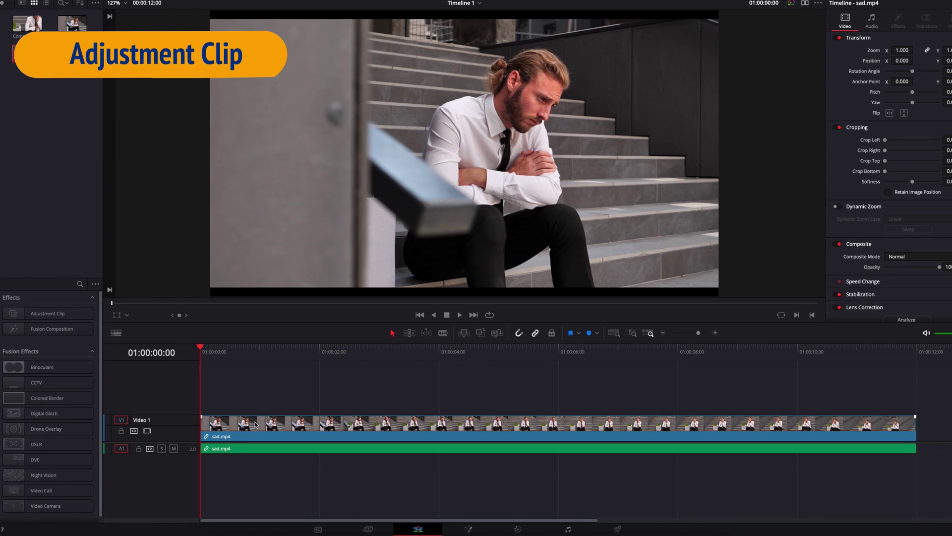
Step: Add an Adjustment Clip on V2 and give its composition a Transform node at about 1.5 size
{"action": "left_click", "coordinate": [209, 424]}
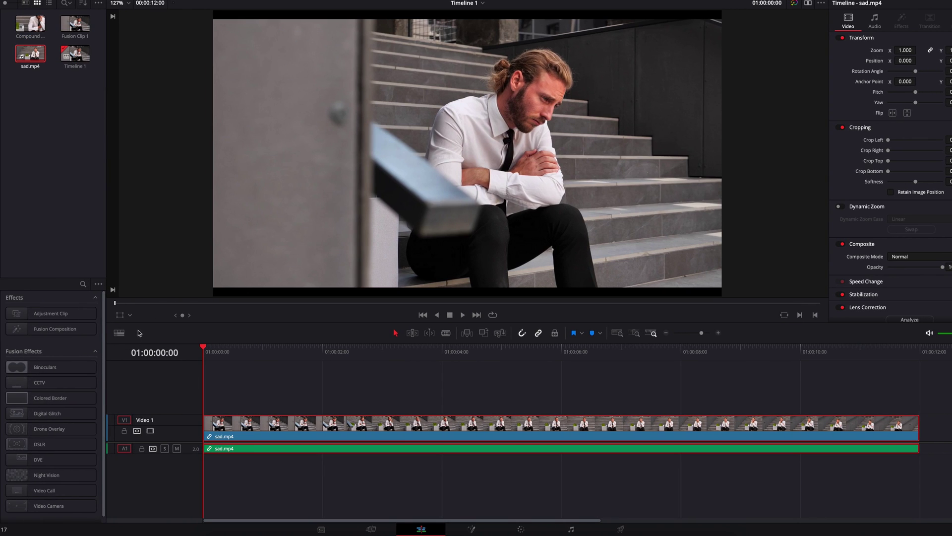
{"action": "left_click_drag", "start_coordinate": [68, 318], "coordinate": [204, 395]}
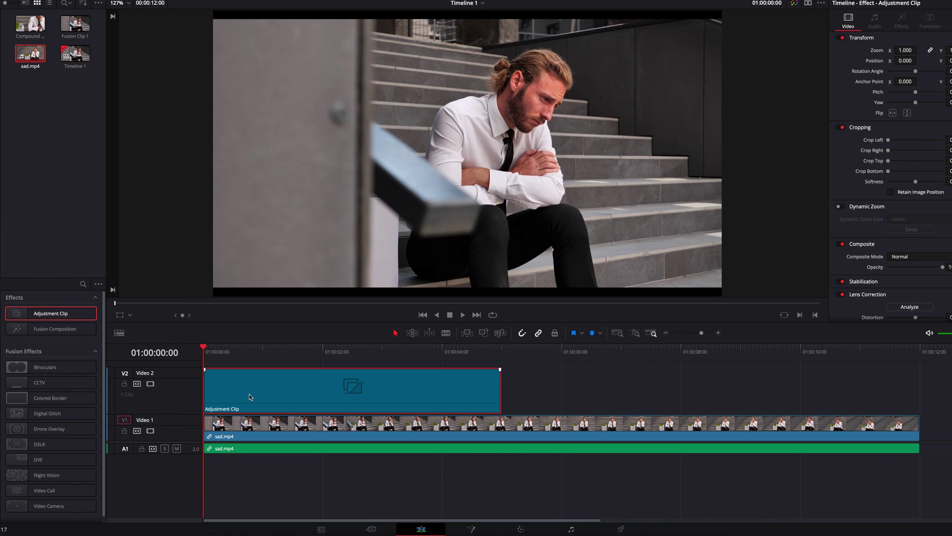
{"action": "left_click", "coordinate": [471, 529]}
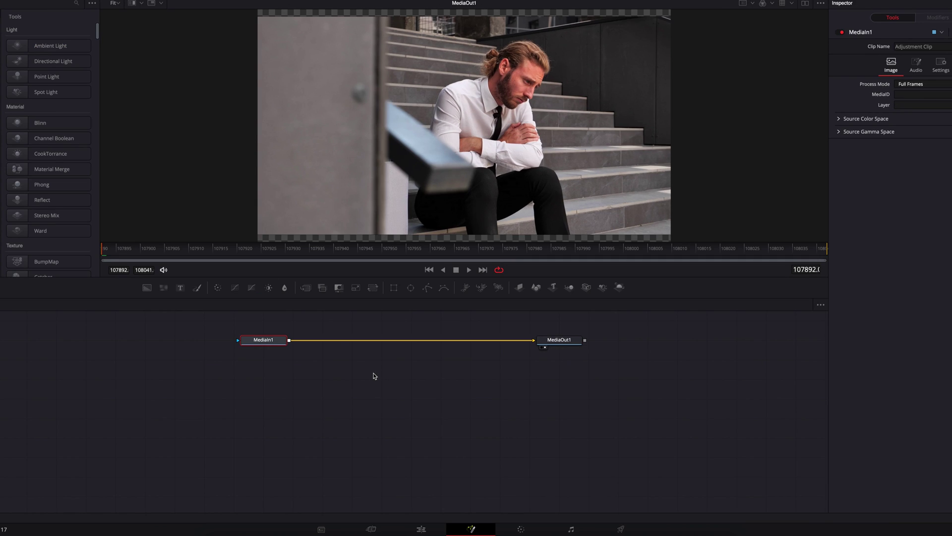
{"action": "left_click_drag", "start_coordinate": [372, 288], "coordinate": [409, 342]}
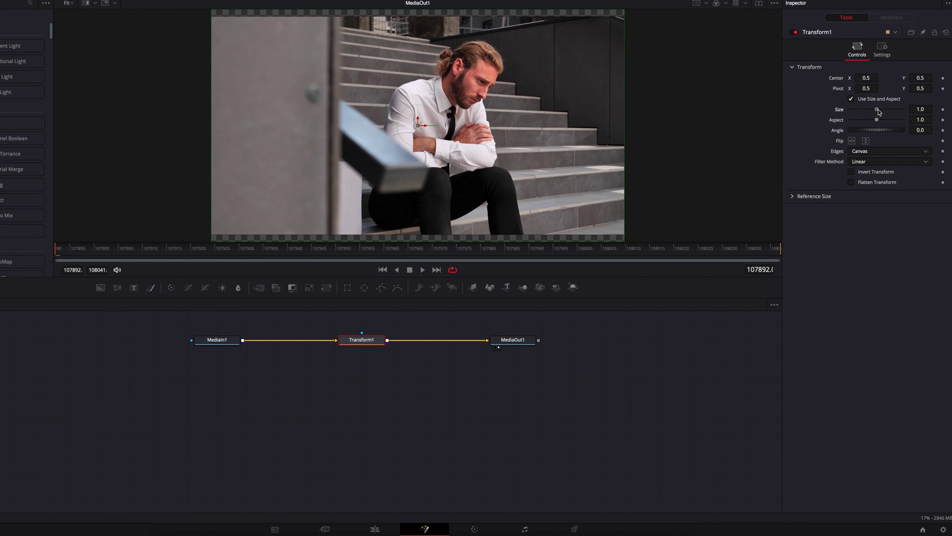
{"action": "left_click_drag", "start_coordinate": [923, 109], "coordinate": [883, 111]}
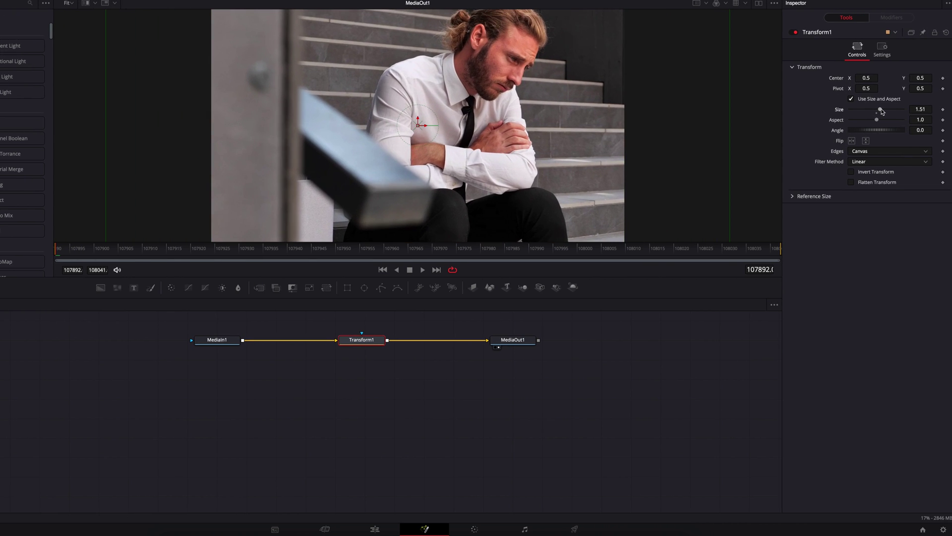
{"action": "left_click", "coordinate": [384, 531]}
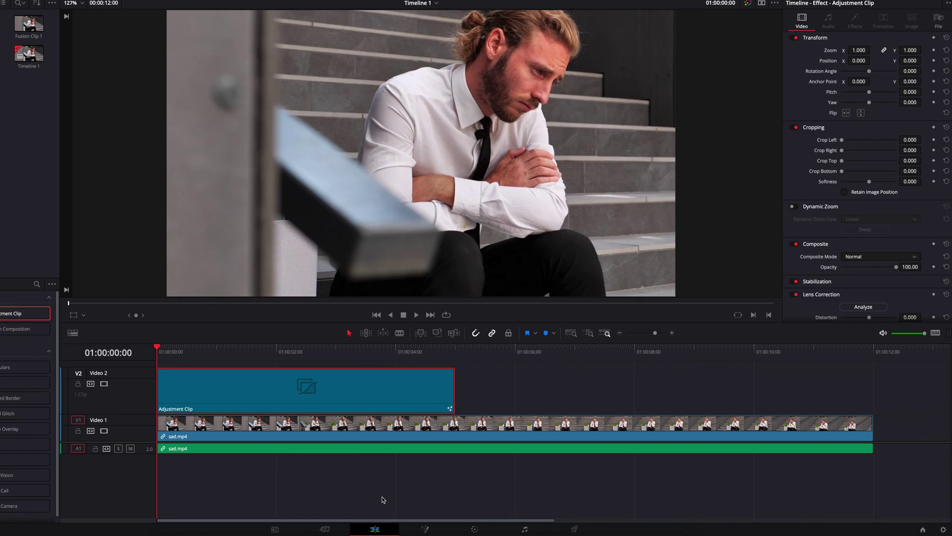
Step: Remove the adjustment clip from V2 and select sad.mp4
{"action": "key", "text": "ctrl+z"}
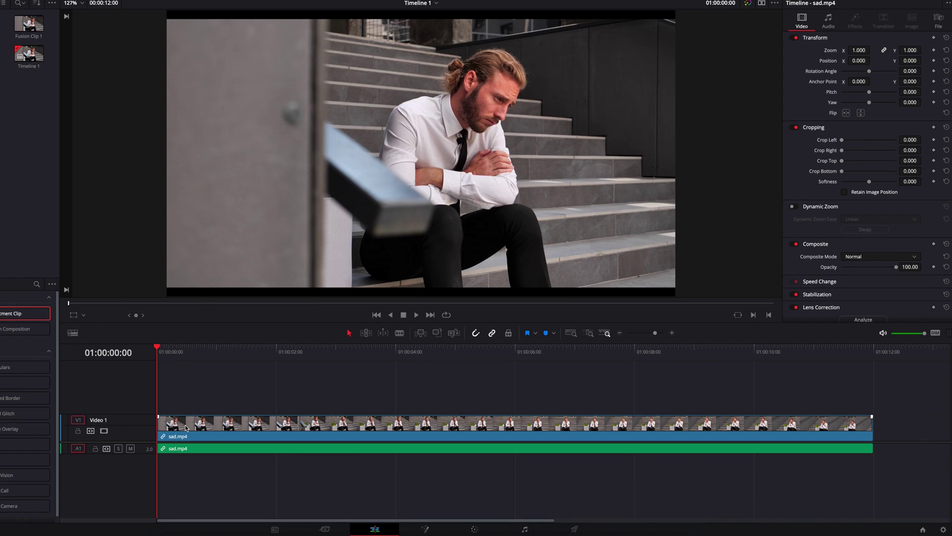
{"action": "left_click", "coordinate": [185, 428]}
{"action": "left_click_drag", "start_coordinate": [863, 50], "coordinate": [942, 50]}
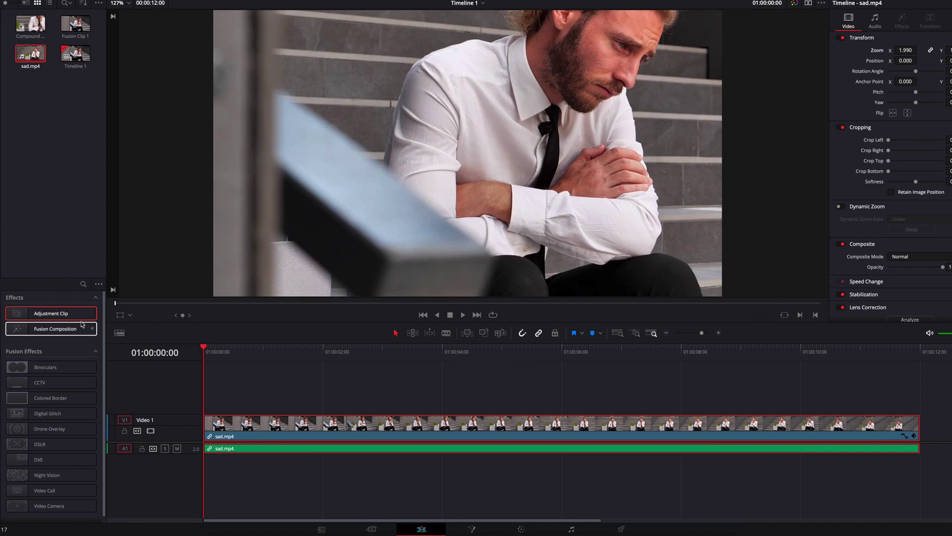
Step: Test placing an adjustment clip on V2 and opening it in Fusion, then return to Edit
{"action": "left_click_drag", "start_coordinate": [79, 316], "coordinate": [206, 397]}
{"action": "left_click", "coordinate": [251, 386]}
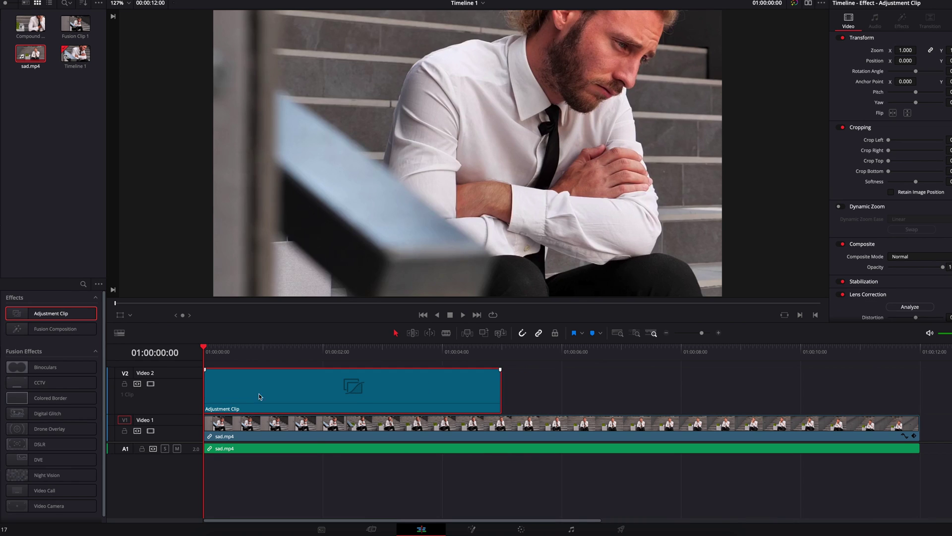
{"action": "left_click", "coordinate": [473, 530]}
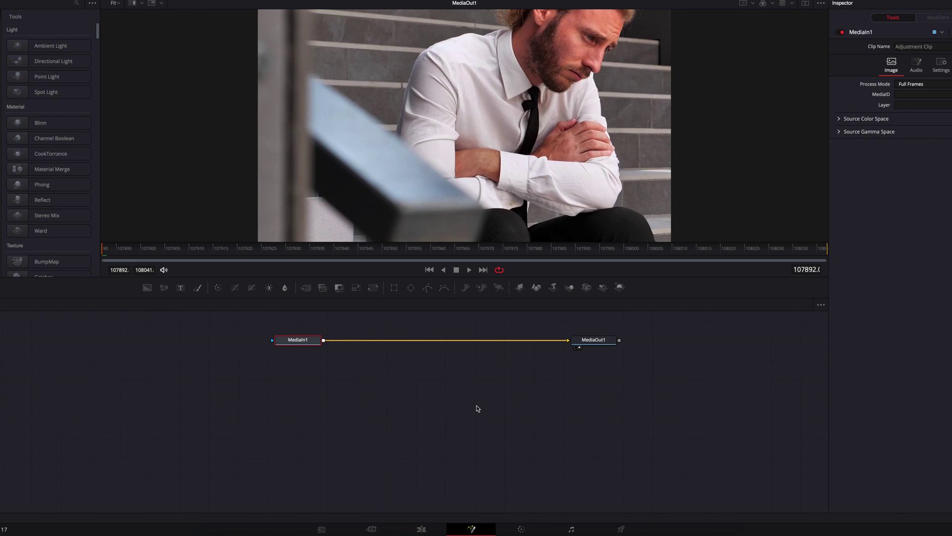
{"action": "left_click", "coordinate": [423, 529]}
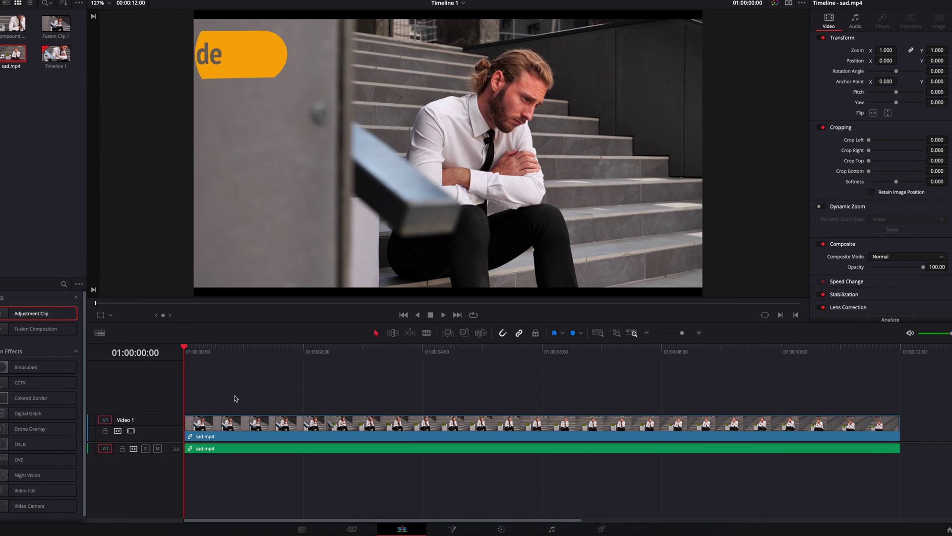
Step: Insert a Resize node at 1920 x 1080 between MediaIn1 and MediaOut1 in sad.mp4's Fusion composition
{"action": "left_click", "coordinate": [236, 431]}
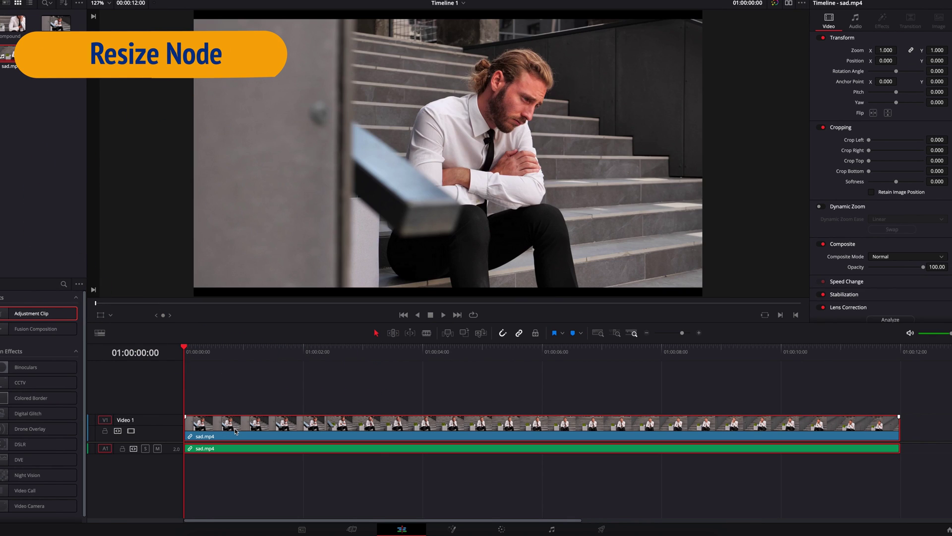
{"action": "left_click", "coordinate": [453, 529]}
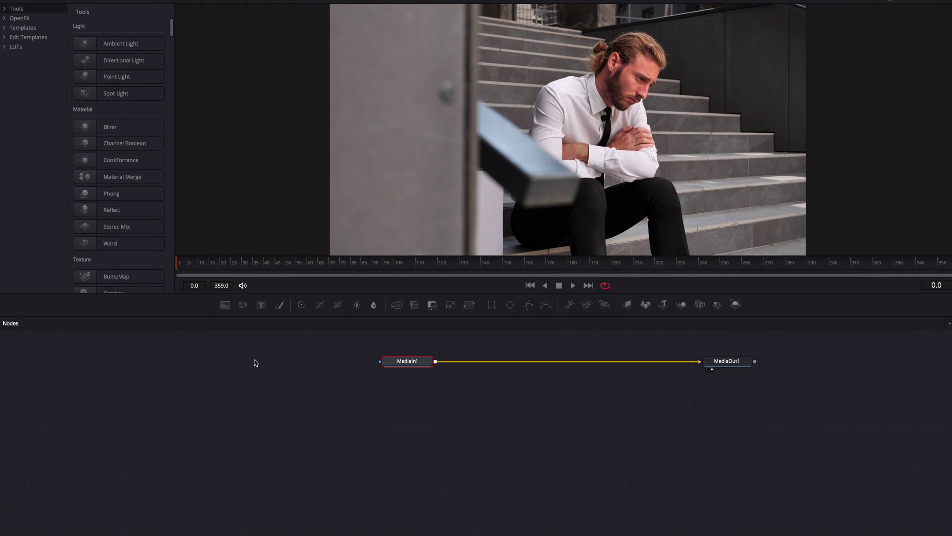
{"action": "left_click", "coordinate": [32, 236]}
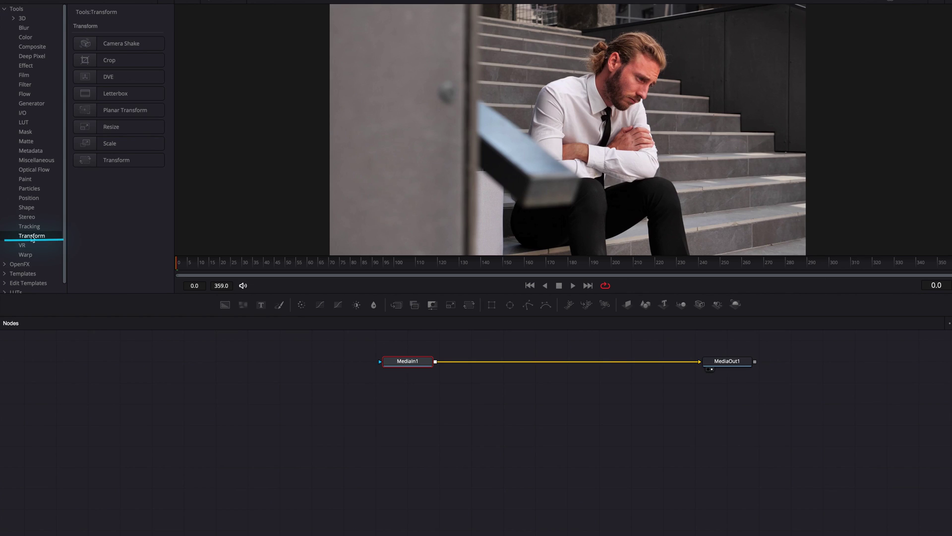
{"action": "left_click_drag", "start_coordinate": [123, 132], "coordinate": [528, 362]}
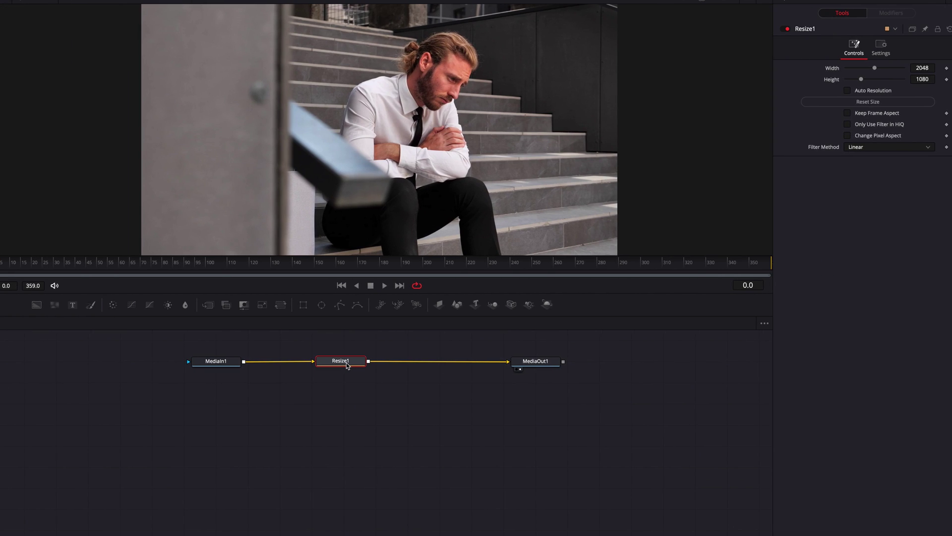
{"action": "left_click", "coordinate": [924, 68]}
{"action": "type", "text": "1920"}
{"action": "key", "text": "Return"}
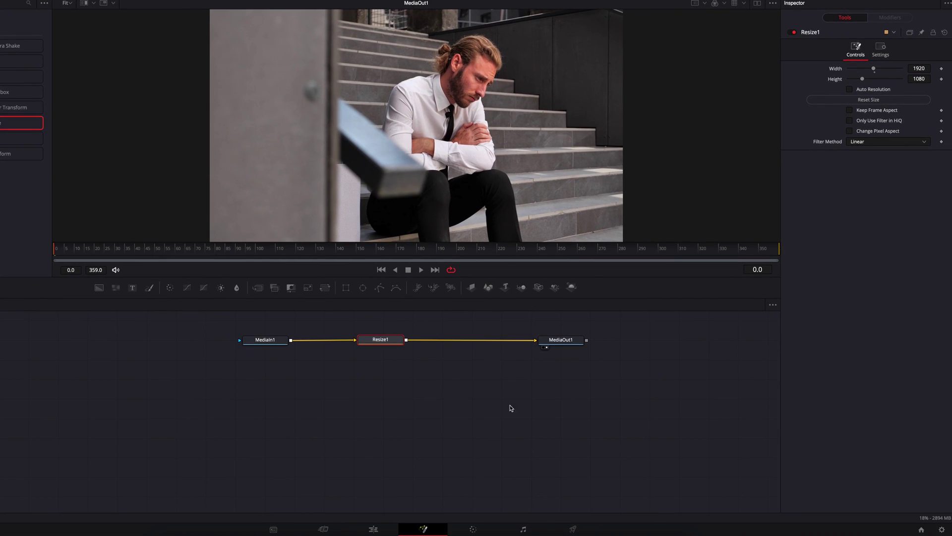
{"action": "left_click", "coordinate": [373, 528]}
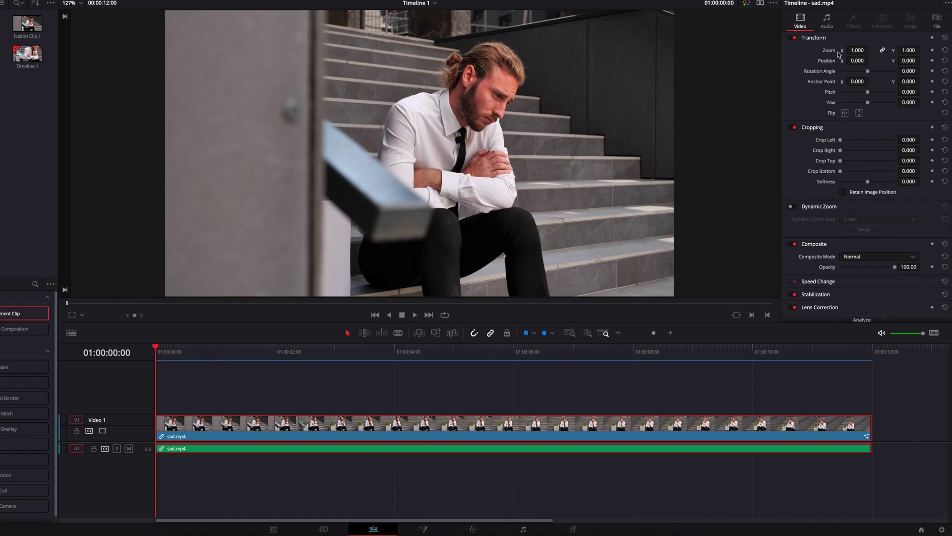
Step: Set sad.mp4's Inspector Zoom to 1.24, then raise it to 1.61
{"action": "double_click", "coordinate": [858, 50]}
{"action": "type", "text": "1.24"}
{"action": "key", "text": "Return"}
{"action": "left_click_drag", "start_coordinate": [871, 50], "coordinate": [902, 50]}
Step: Compare the framing in Fusion, then reset the clip's zoom to 1.000 and reopen its node graph
{"action": "left_click", "coordinate": [424, 529]}
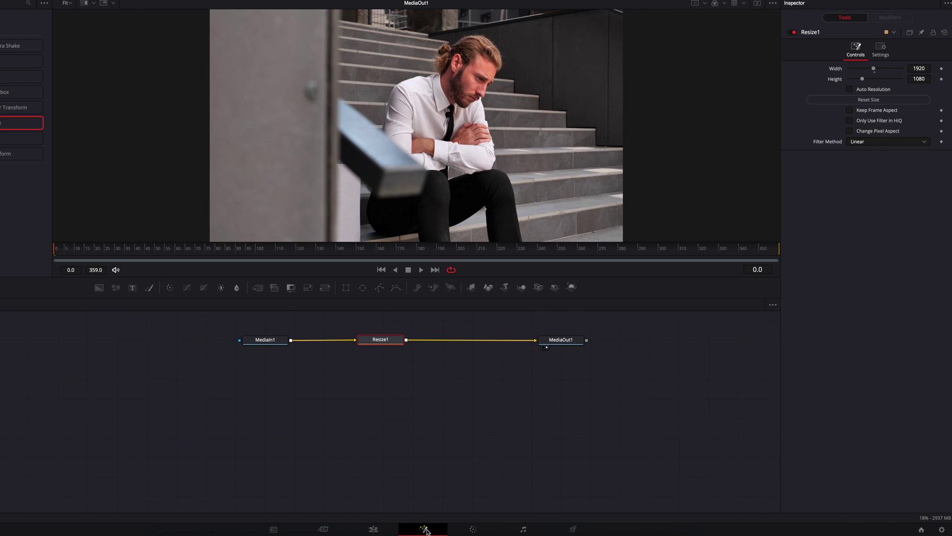
{"action": "left_click", "coordinate": [375, 529]}
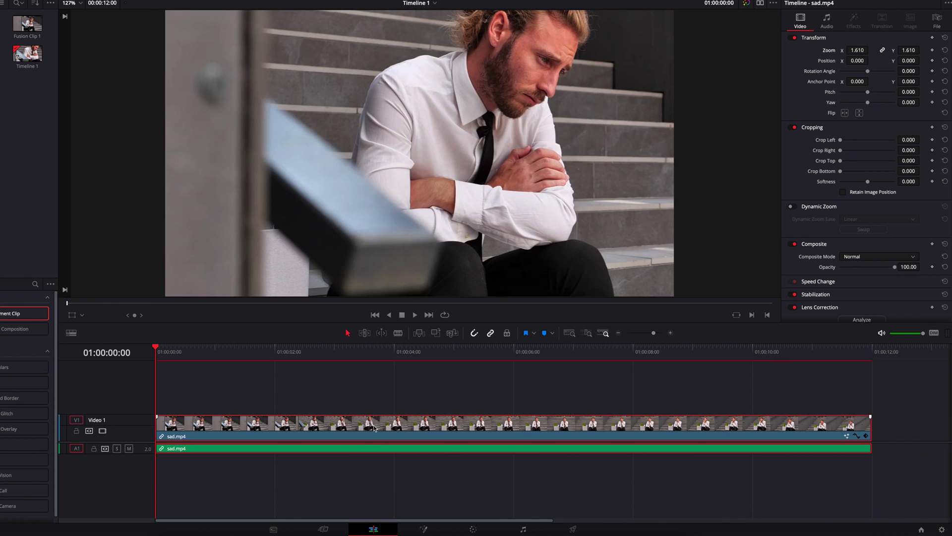
{"action": "left_click", "coordinate": [944, 37]}
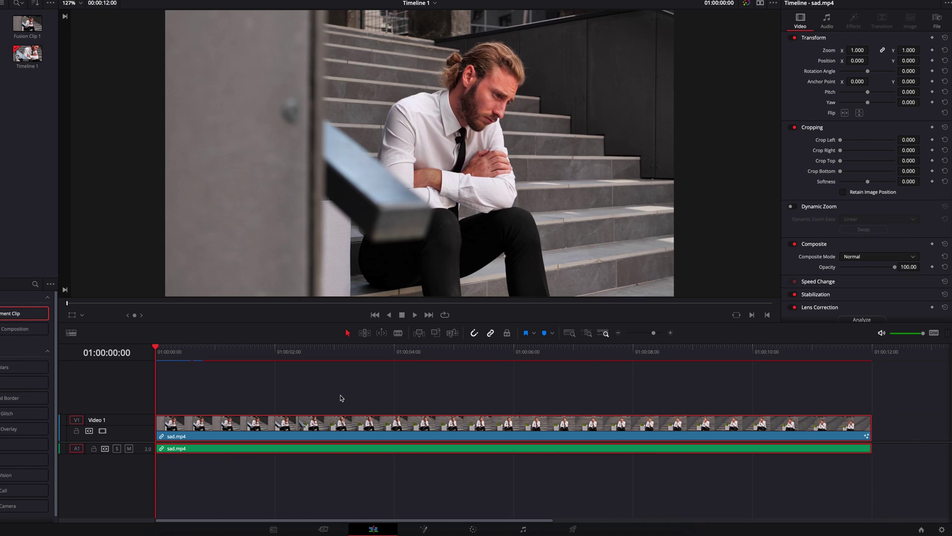
{"action": "left_click", "coordinate": [423, 529]}
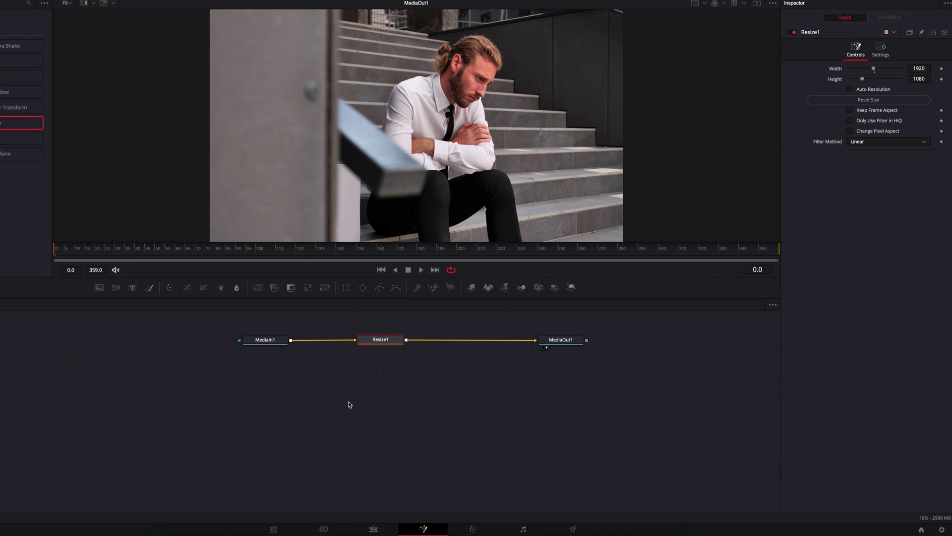
Step: Add a Transform node after Resize1 at size 2.97 and view the close-up on the timeline
{"action": "left_click_drag", "start_coordinate": [325, 287], "coordinate": [471, 343]}
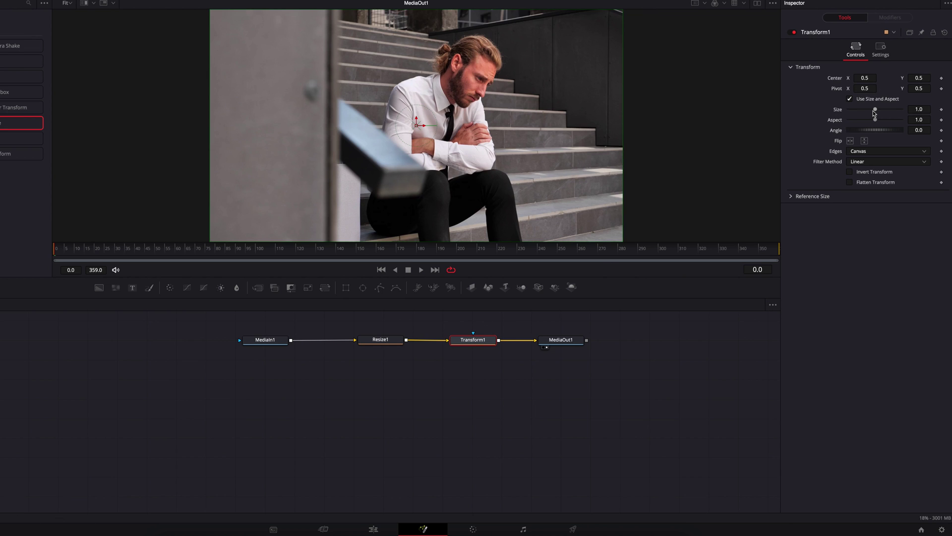
{"action": "left_click_drag", "start_coordinate": [875, 109], "coordinate": [887, 109]}
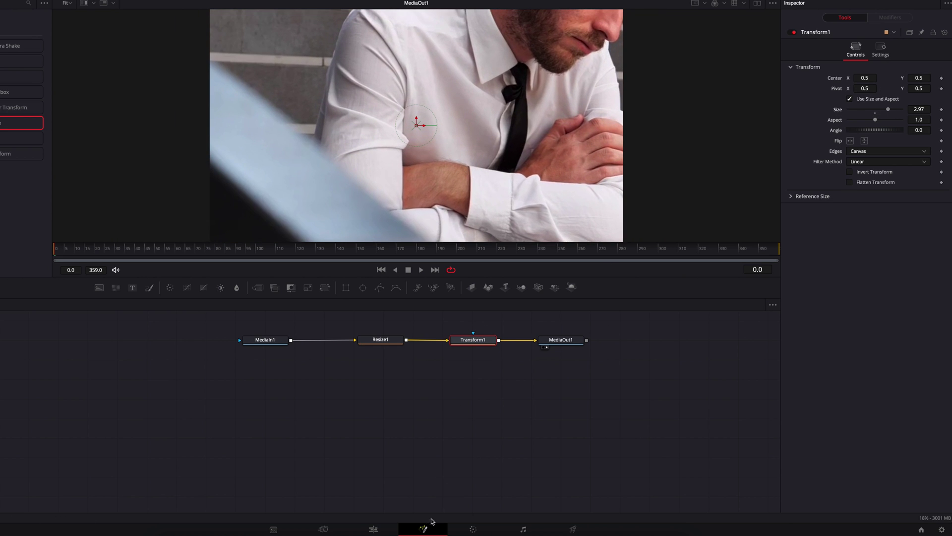
{"action": "left_click", "coordinate": [373, 528]}
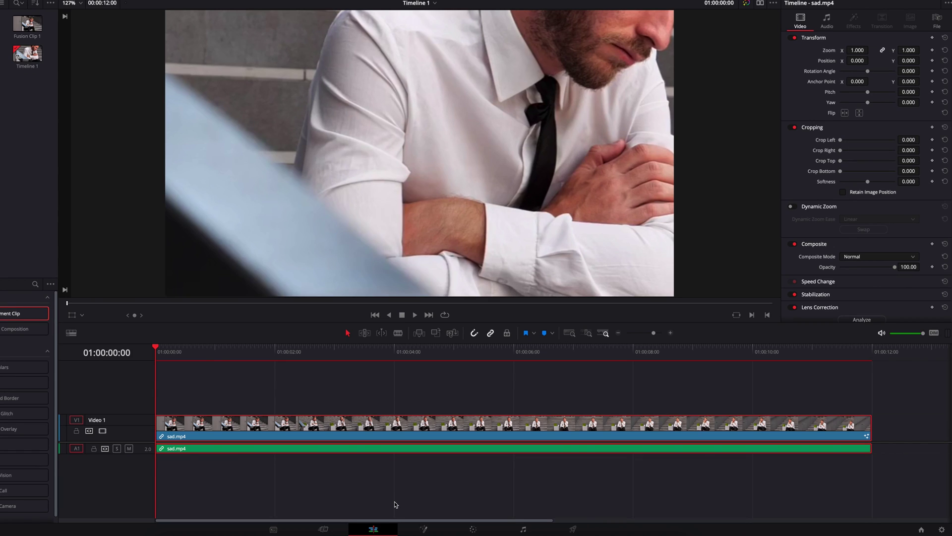